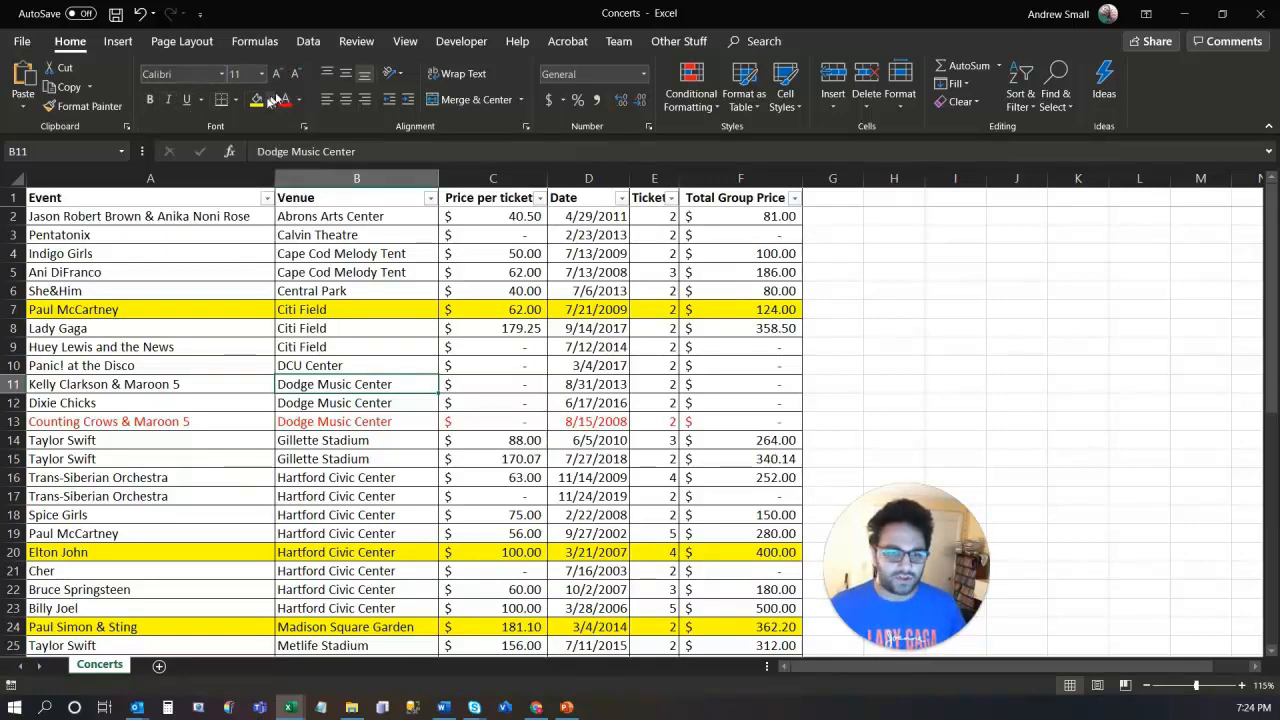
Step: Apply the Algerian font to the event, venue and price cells A2:C6
{"action": "left_click", "coordinate": [134, 218]}
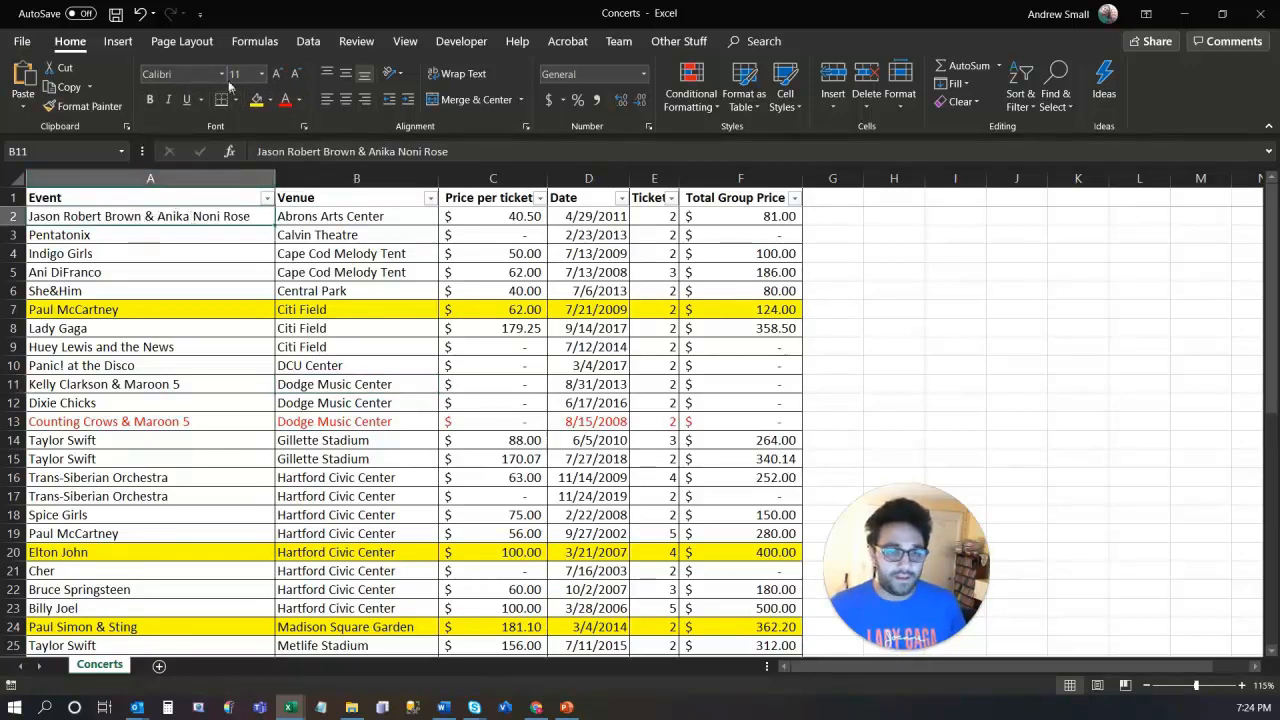
{"action": "left_click_drag", "start_coordinate": [177, 216], "coordinate": [527, 287]}
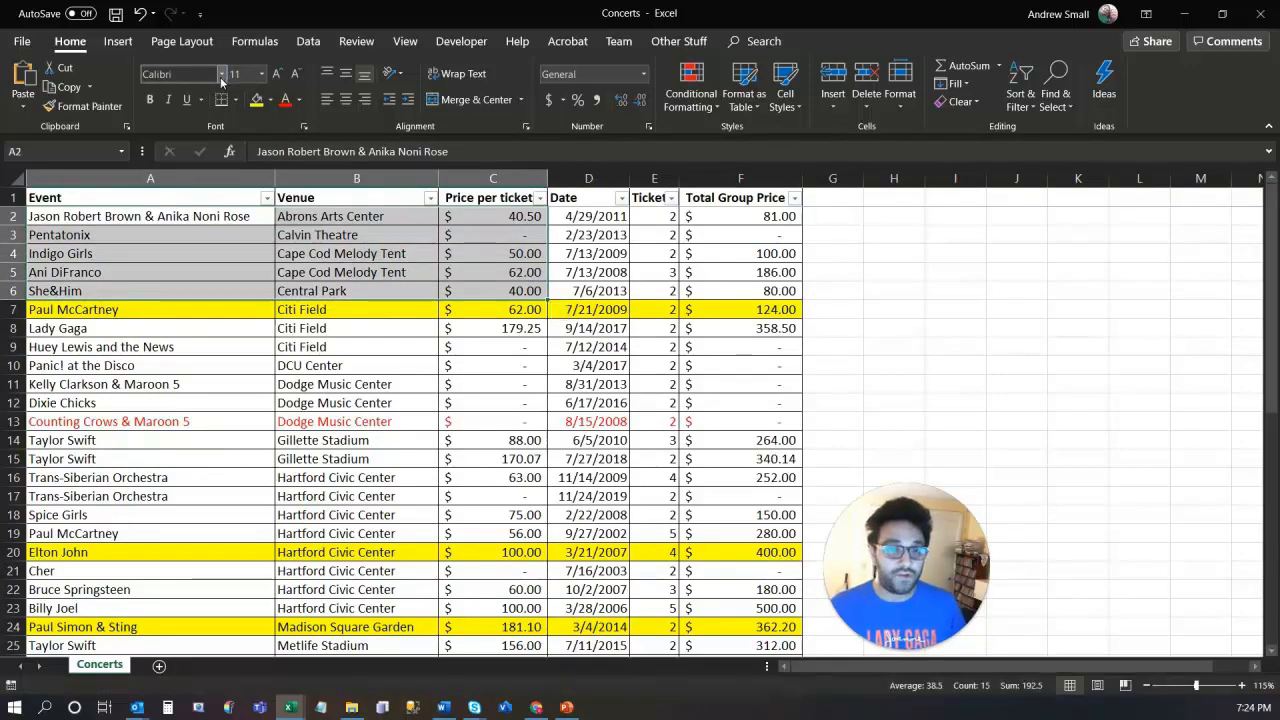
{"action": "left_click", "coordinate": [221, 74]}
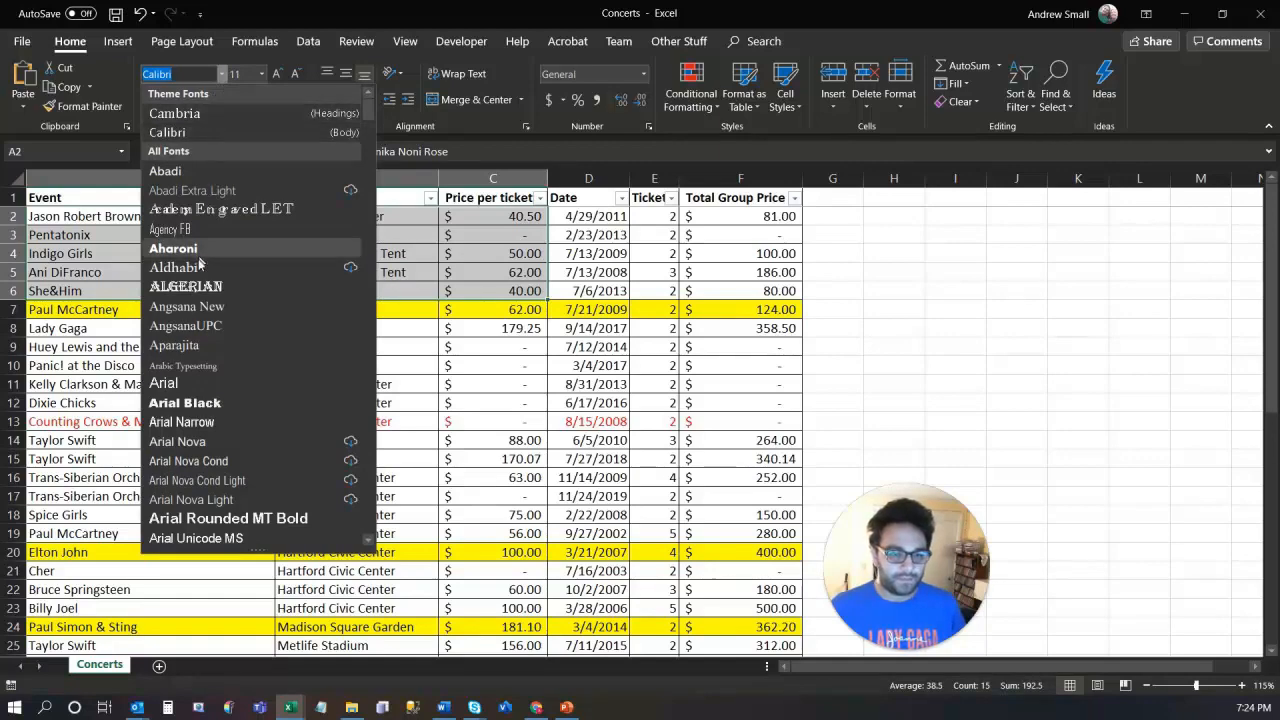
{"action": "left_click", "coordinate": [186, 287]}
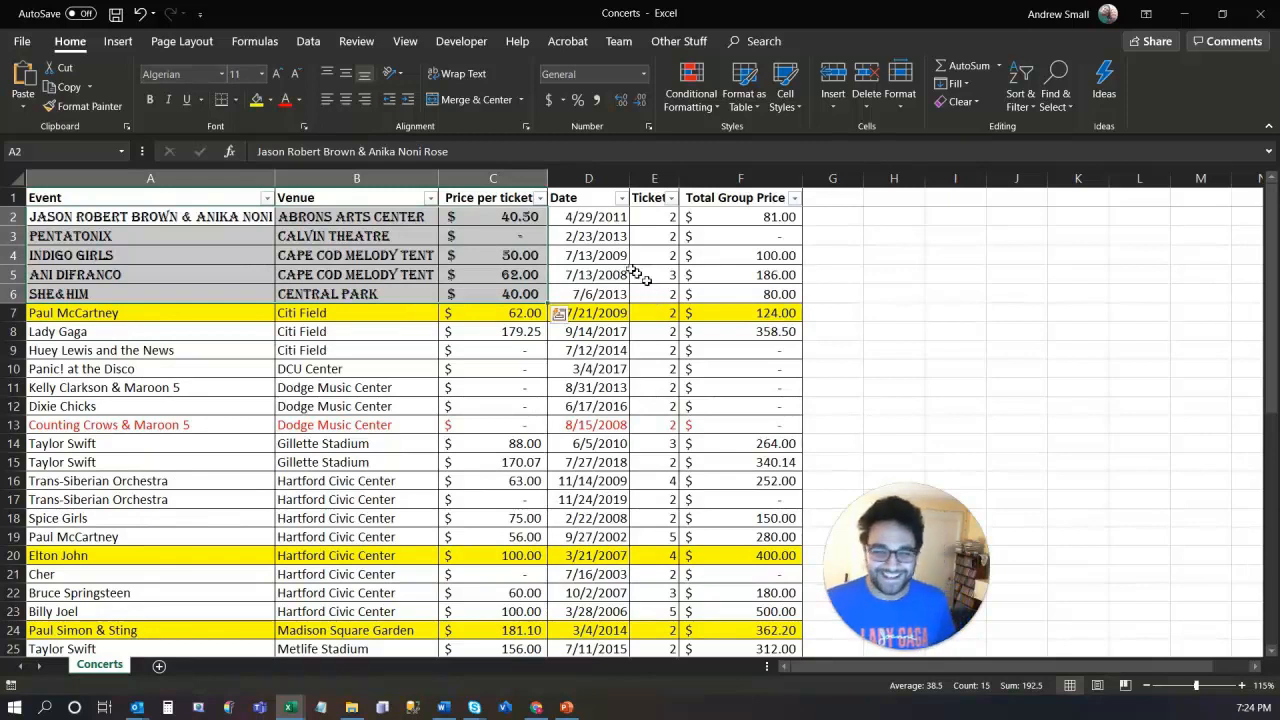
Step: Colour Pentatonix in cell A3 with a blue-grey theme font colour
{"action": "left_click", "coordinate": [211, 230]}
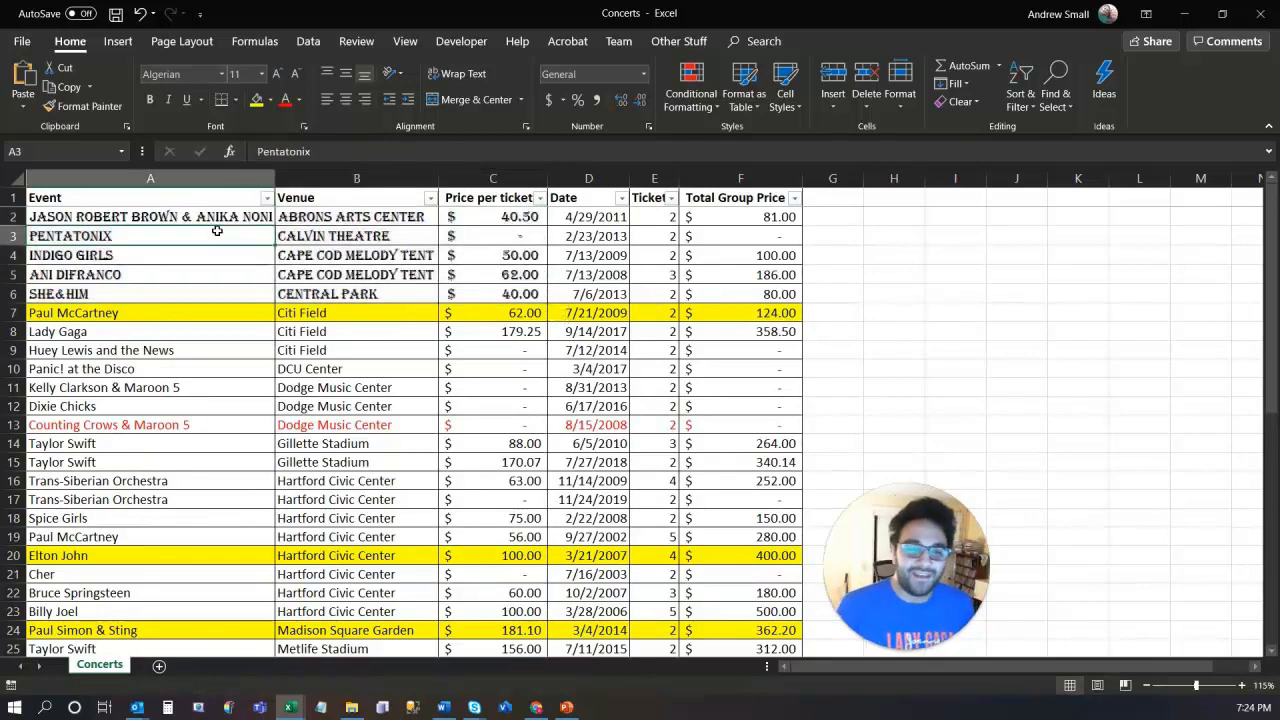
{"action": "left_click", "coordinate": [299, 103]}
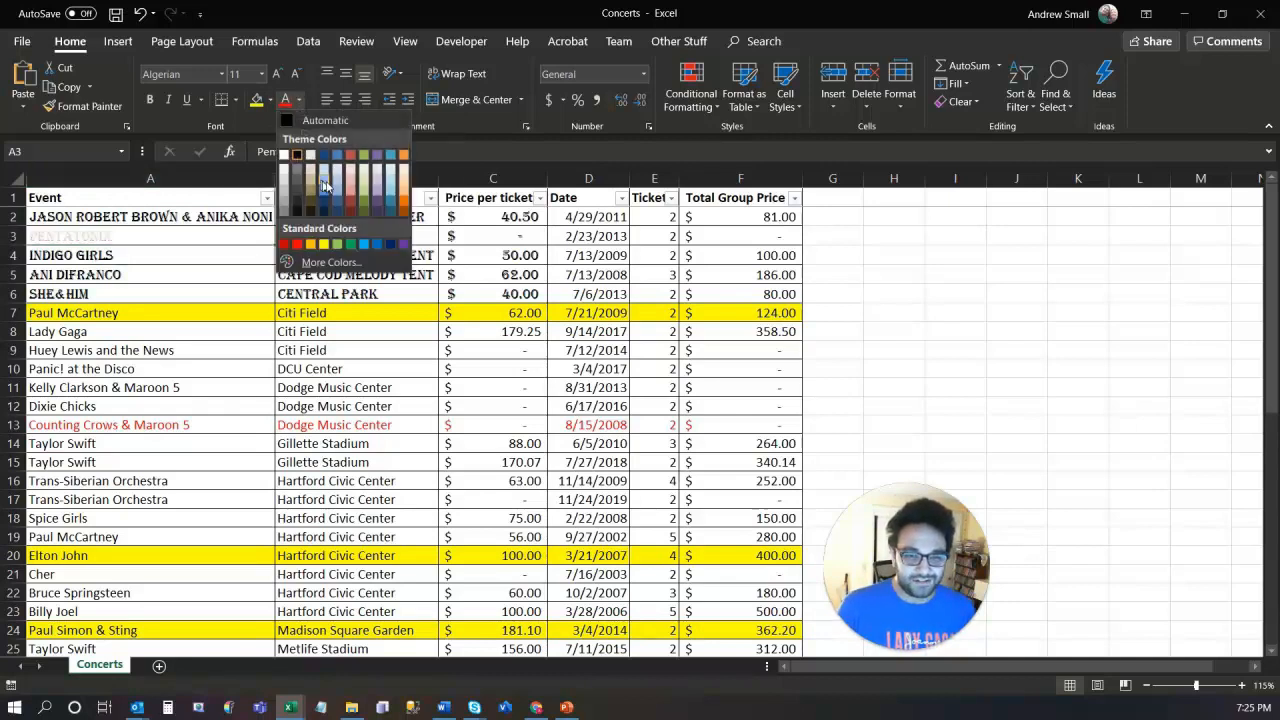
{"action": "left_click", "coordinate": [342, 157]}
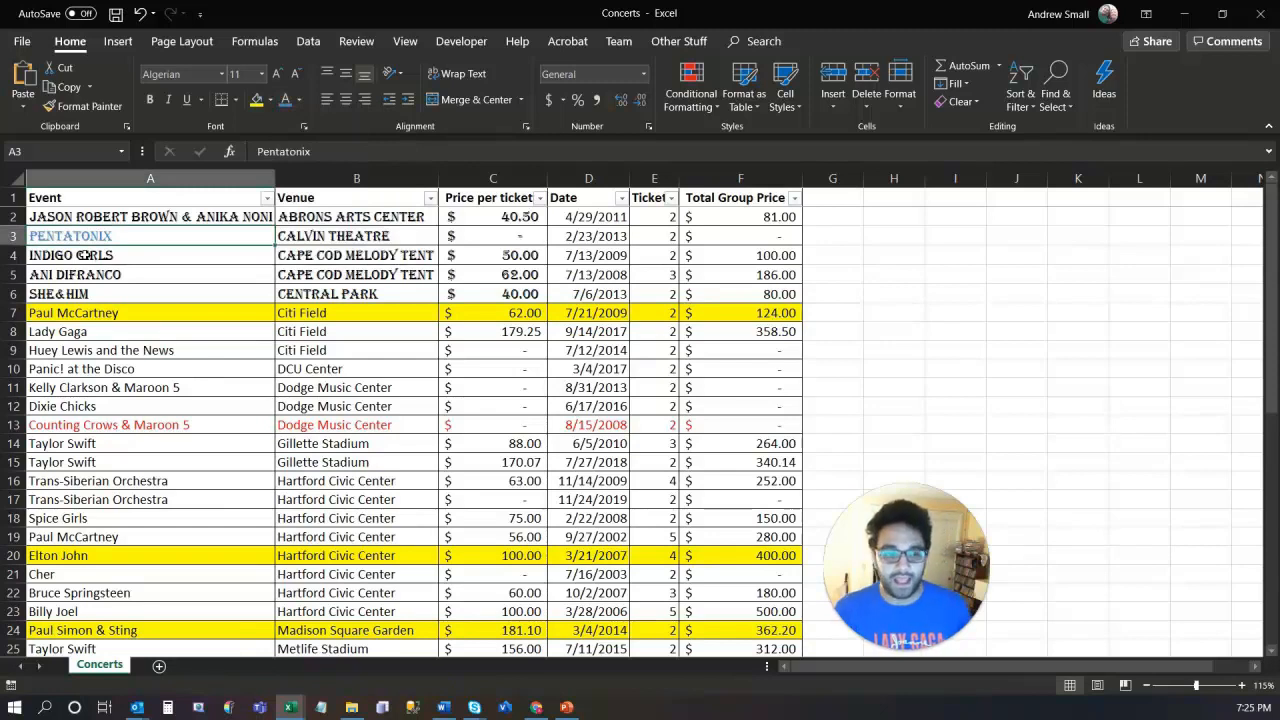
Step: Recolour only the letters DIGO GIR inside Indigo Girls in cell A4
{"action": "left_click", "coordinate": [85, 256]}
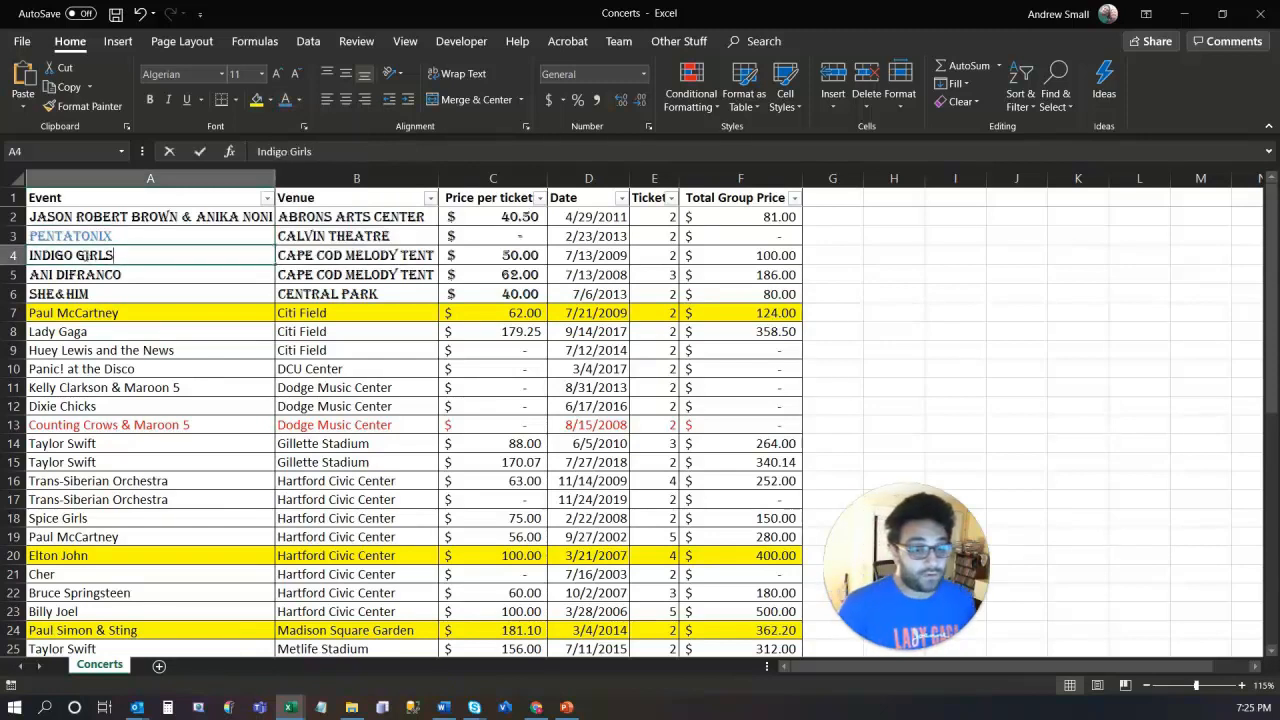
{"action": "double_click", "coordinate": [86, 256]}
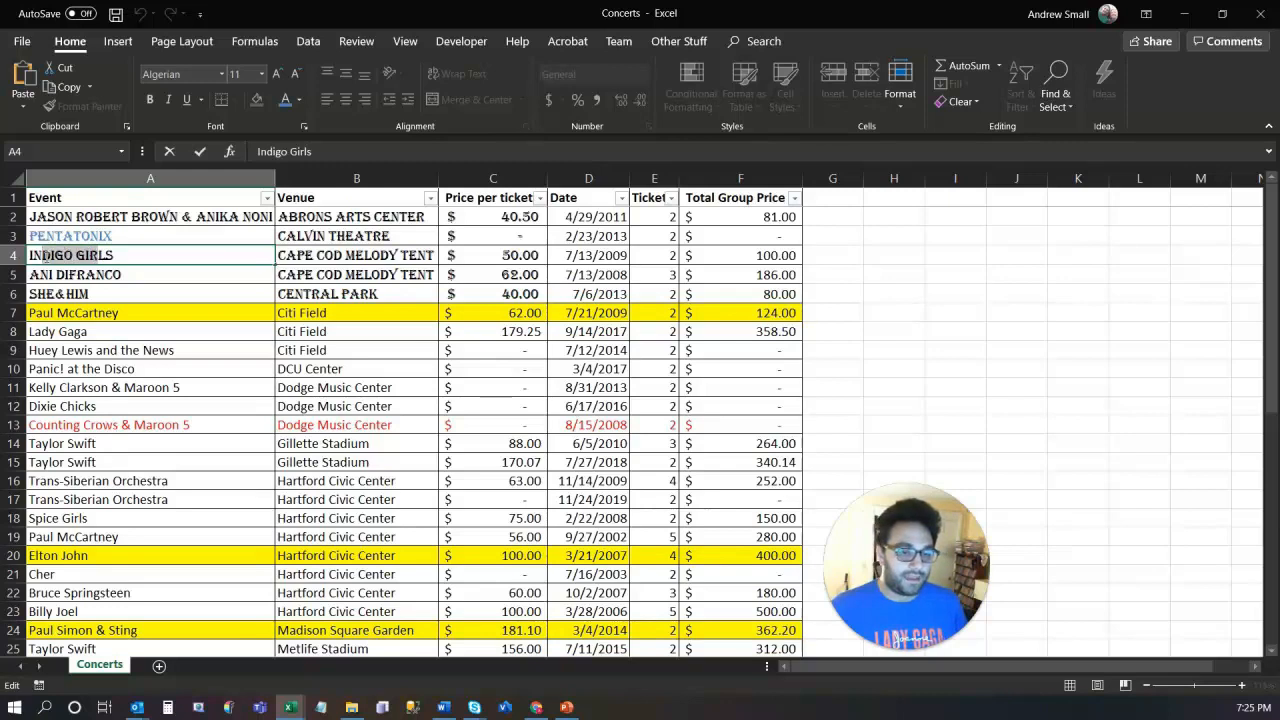
{"action": "left_click", "coordinate": [285, 101]}
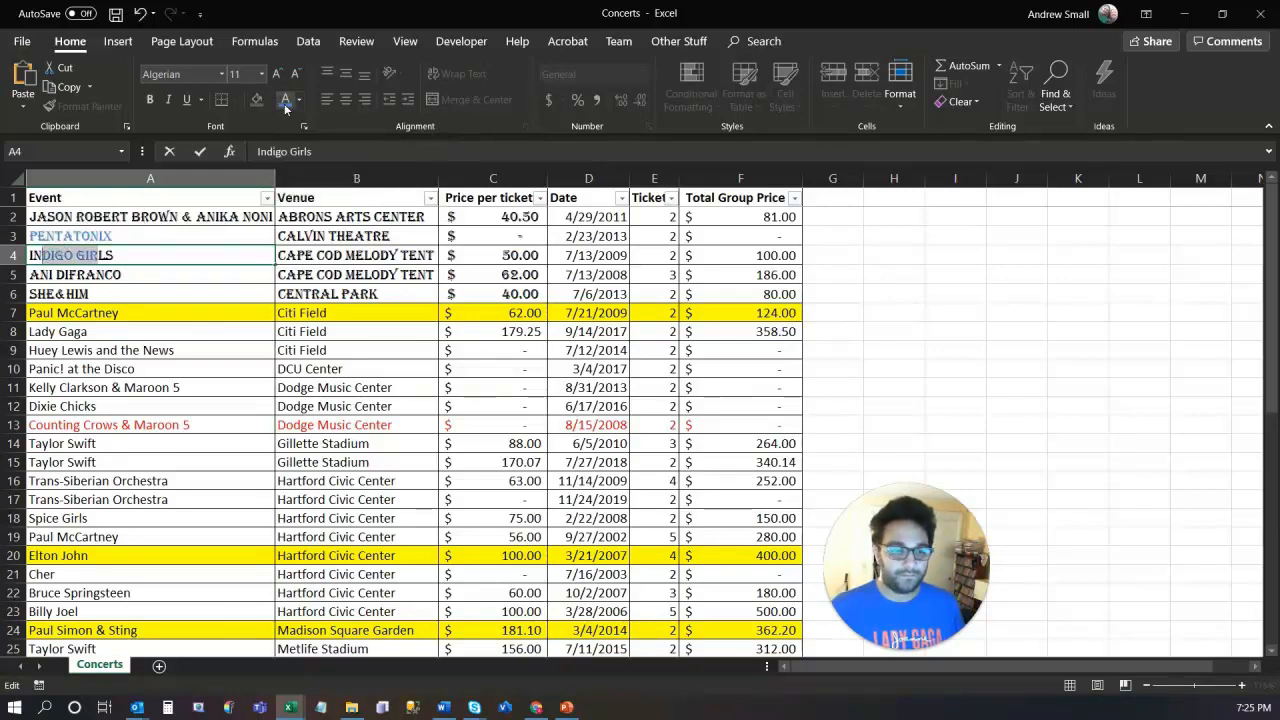
{"action": "left_click", "coordinate": [195, 291]}
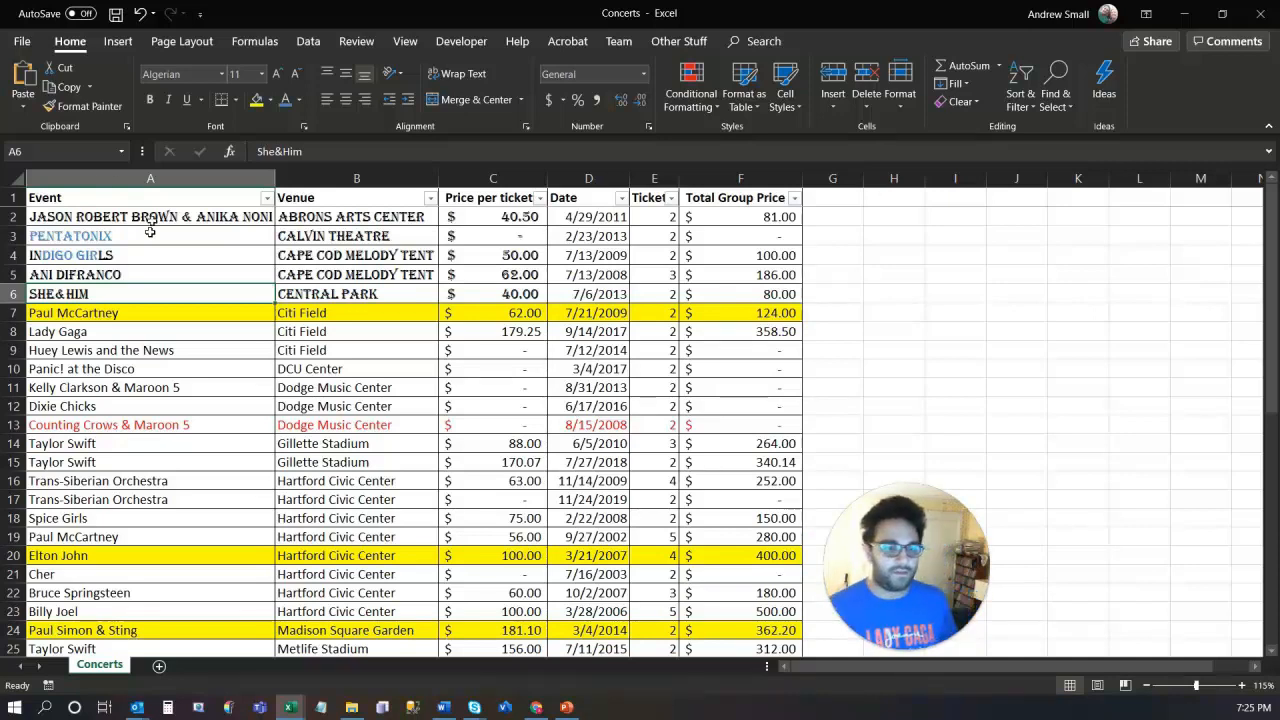
Step: Make Lady Gaga in A8 bold, italic and double-underlined, then begin editing cell A5
{"action": "left_click", "coordinate": [90, 334]}
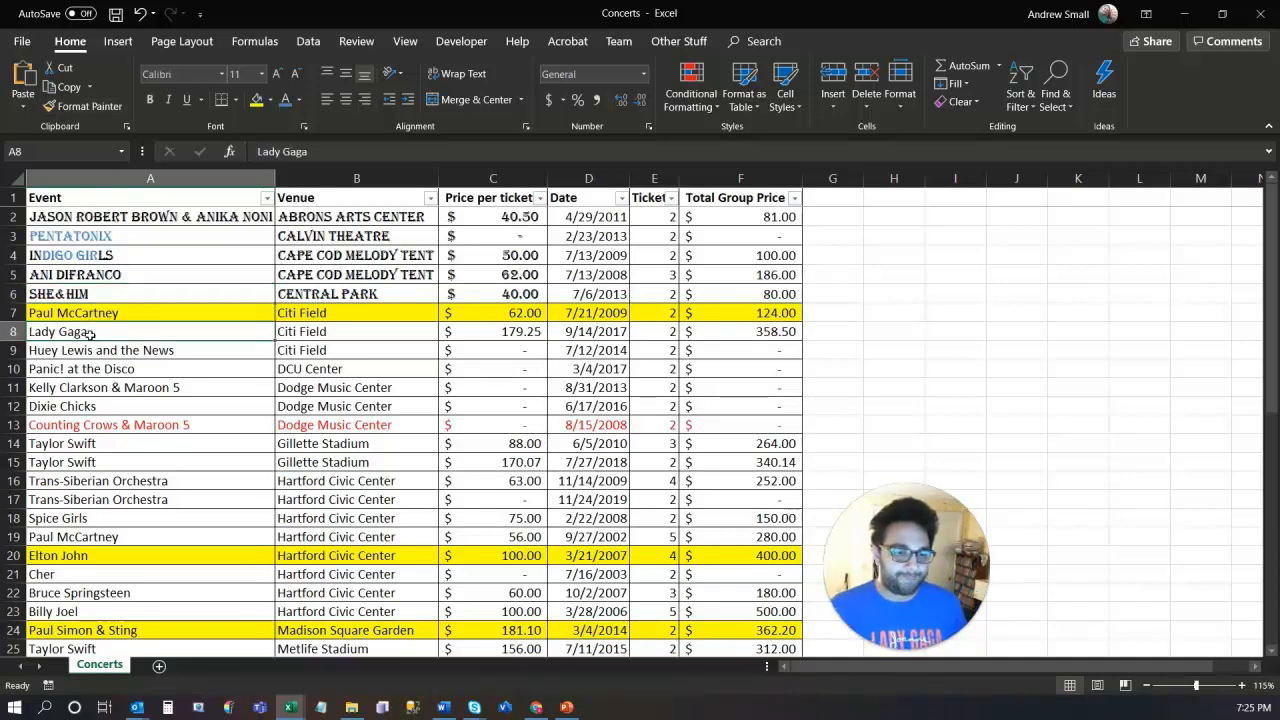
{"action": "left_click", "coordinate": [186, 99]}
{"action": "left_click", "coordinate": [168, 99]}
{"action": "left_click", "coordinate": [150, 99]}
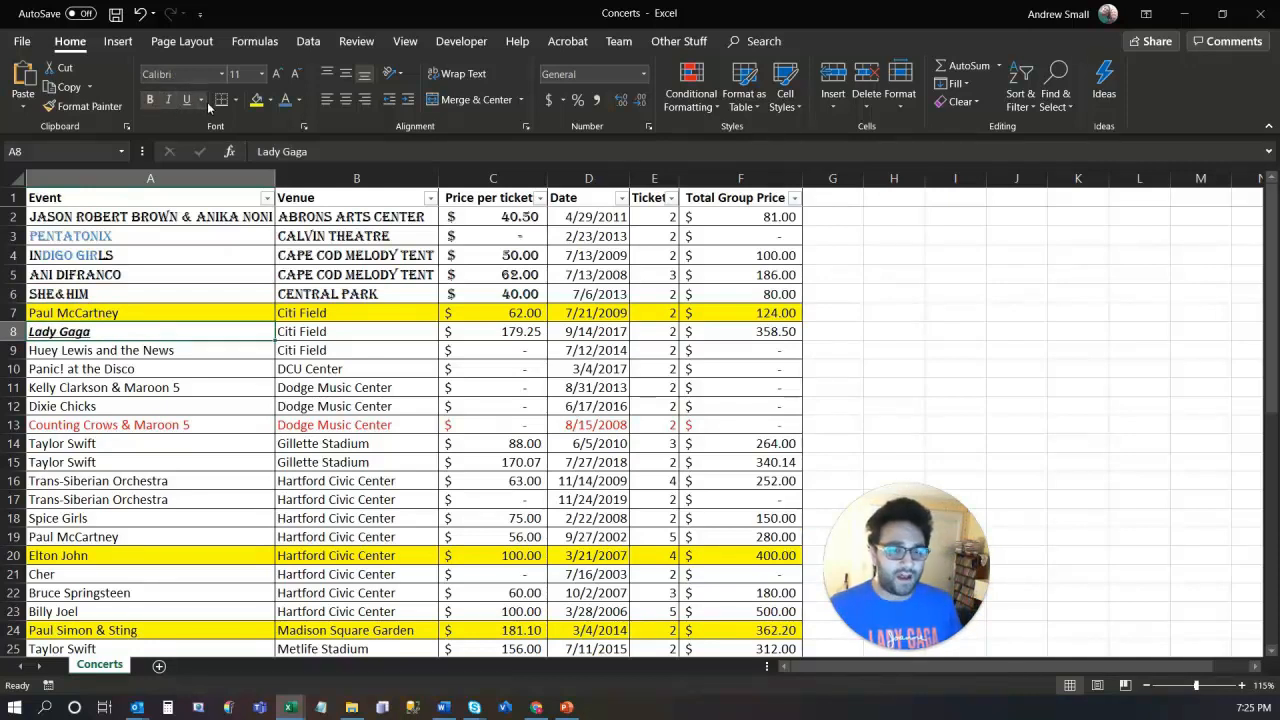
{"action": "left_click", "coordinate": [201, 105]}
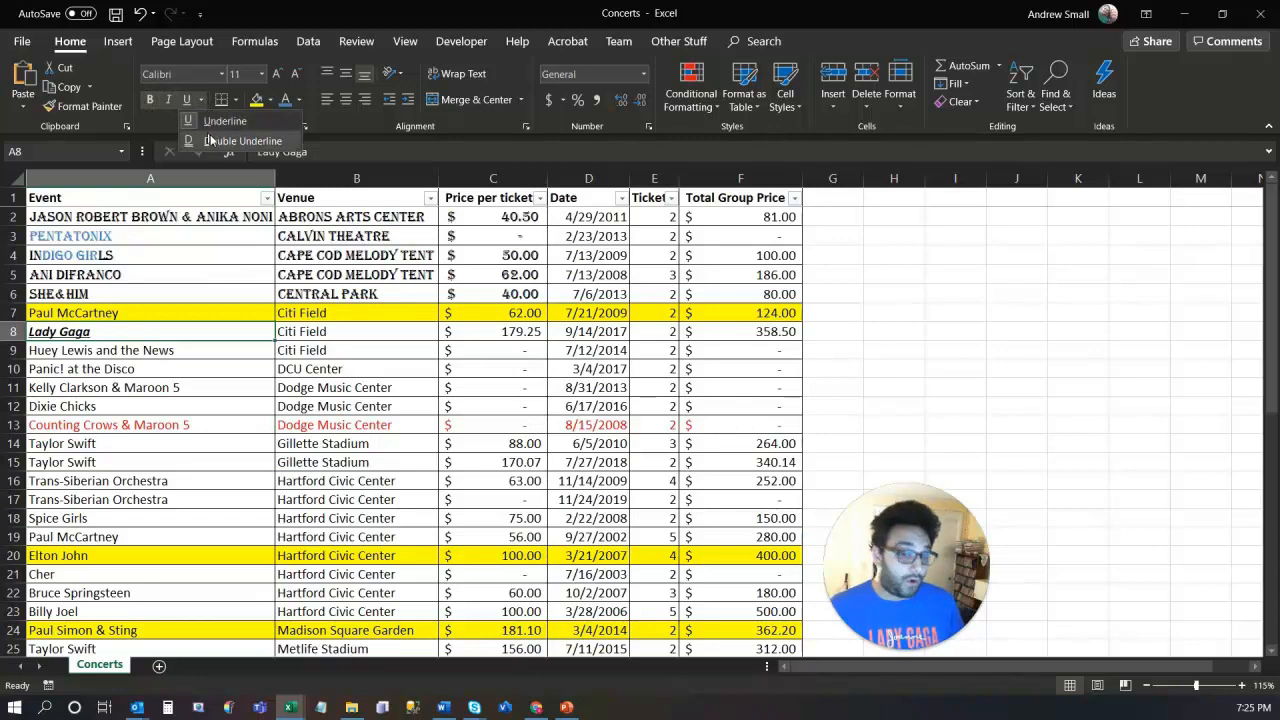
{"action": "left_click", "coordinate": [215, 141]}
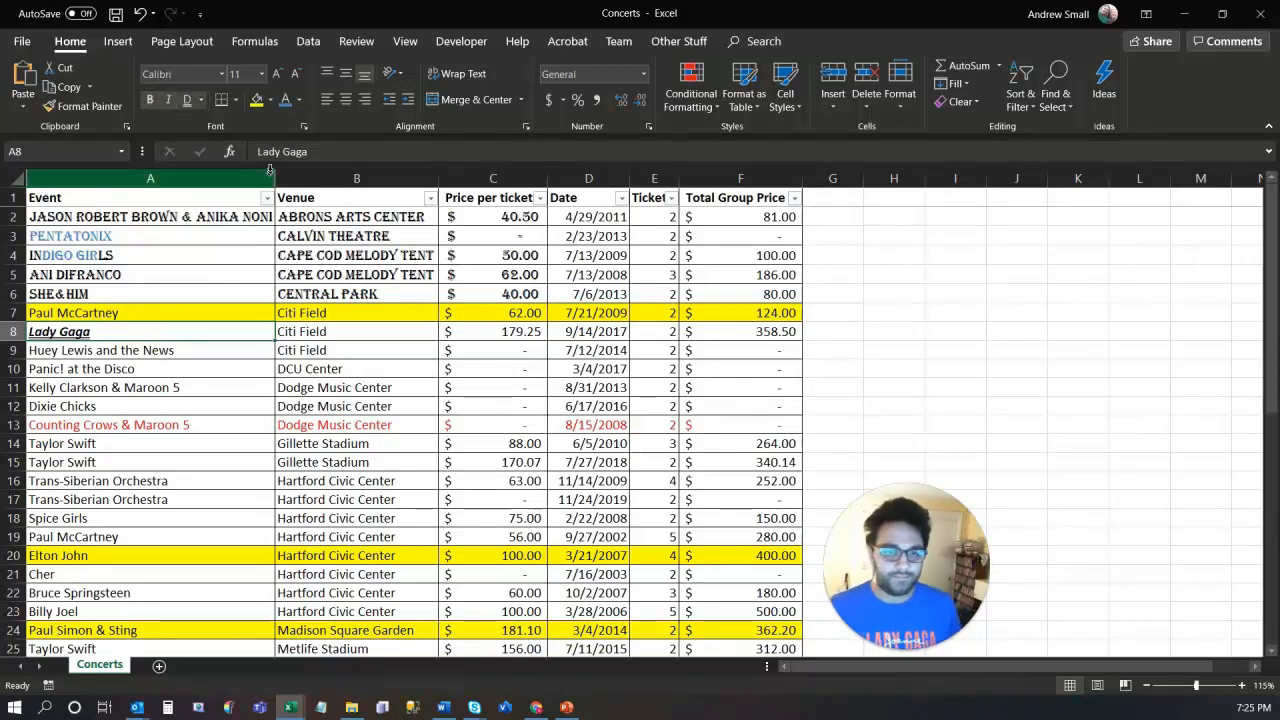
{"action": "left_click", "coordinate": [97, 277]}
{"action": "double_click", "coordinate": [68, 276]}
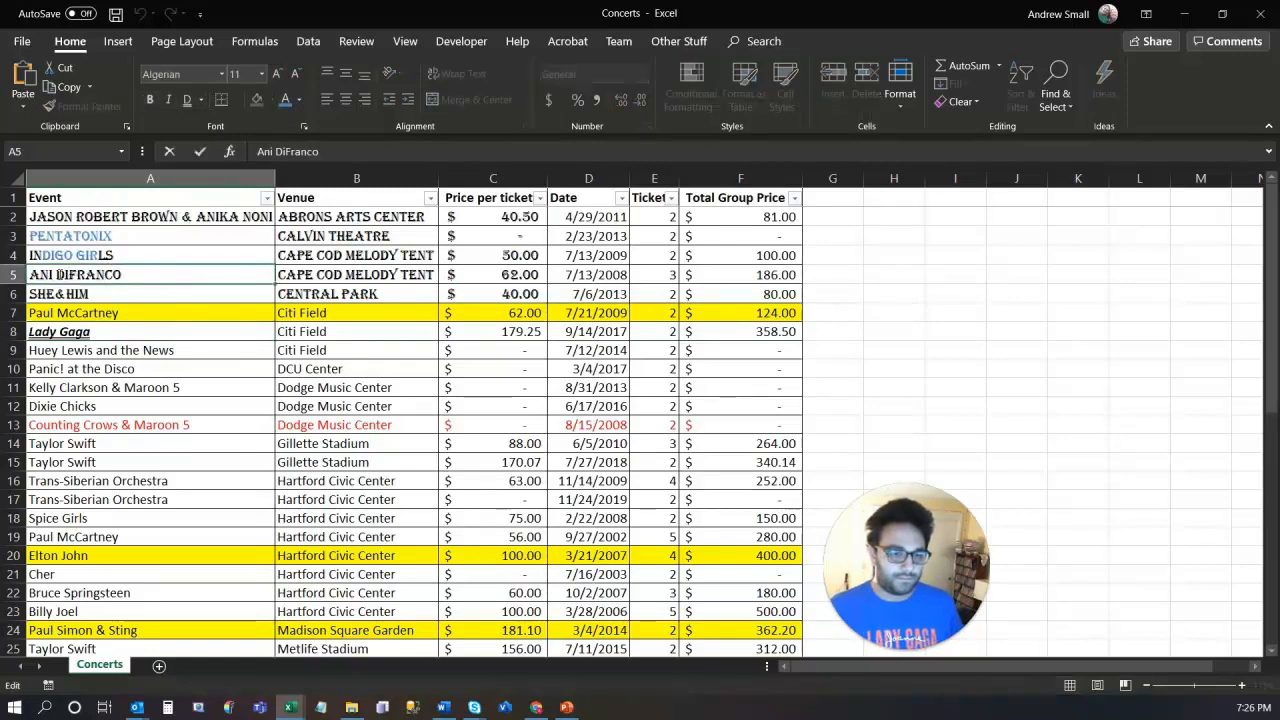
Step: Raise just the word DIFRANCO in cell A5 five sizes to 20 pt, keeping ANI unchanged
{"action": "left_click_drag", "start_coordinate": [57, 274], "coordinate": [121, 274]}
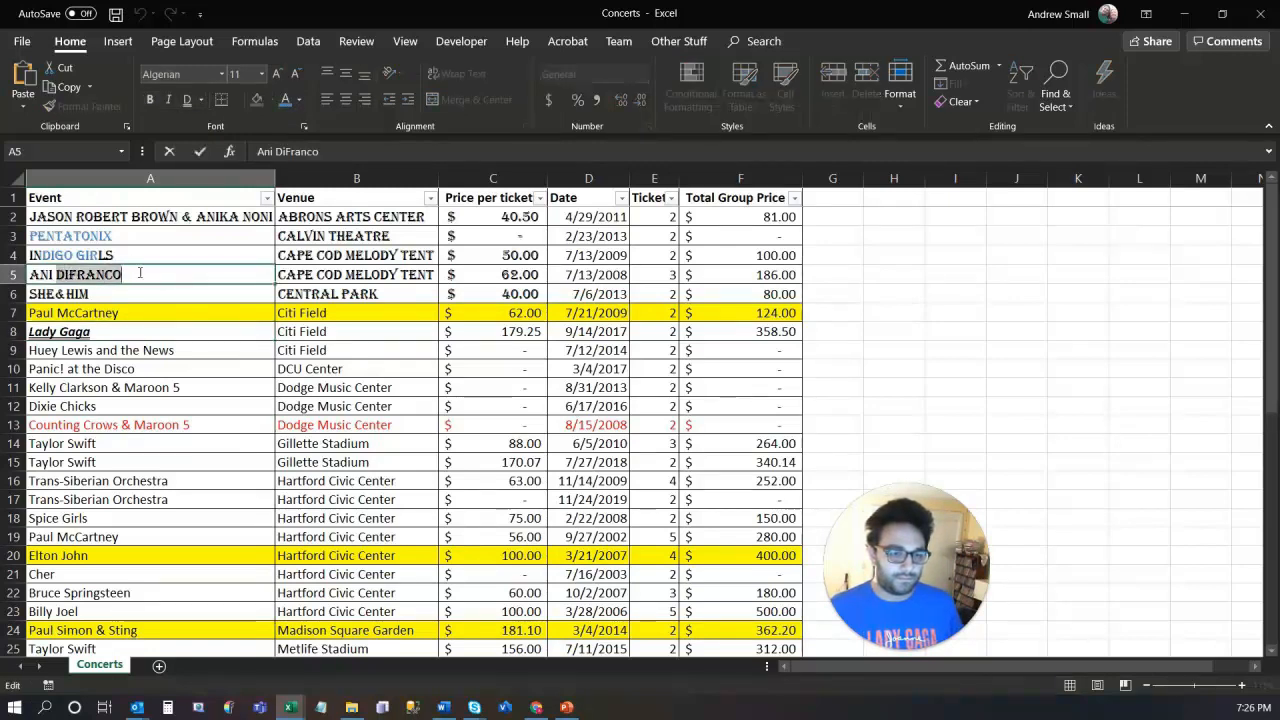
{"action": "left_click", "coordinate": [282, 77]}
{"action": "left_click", "coordinate": [282, 77]}
{"action": "left_click", "coordinate": [282, 77]}
{"action": "left_click", "coordinate": [282, 77]}
{"action": "left_click", "coordinate": [282, 77]}
{"action": "left_click", "coordinate": [222, 367]}
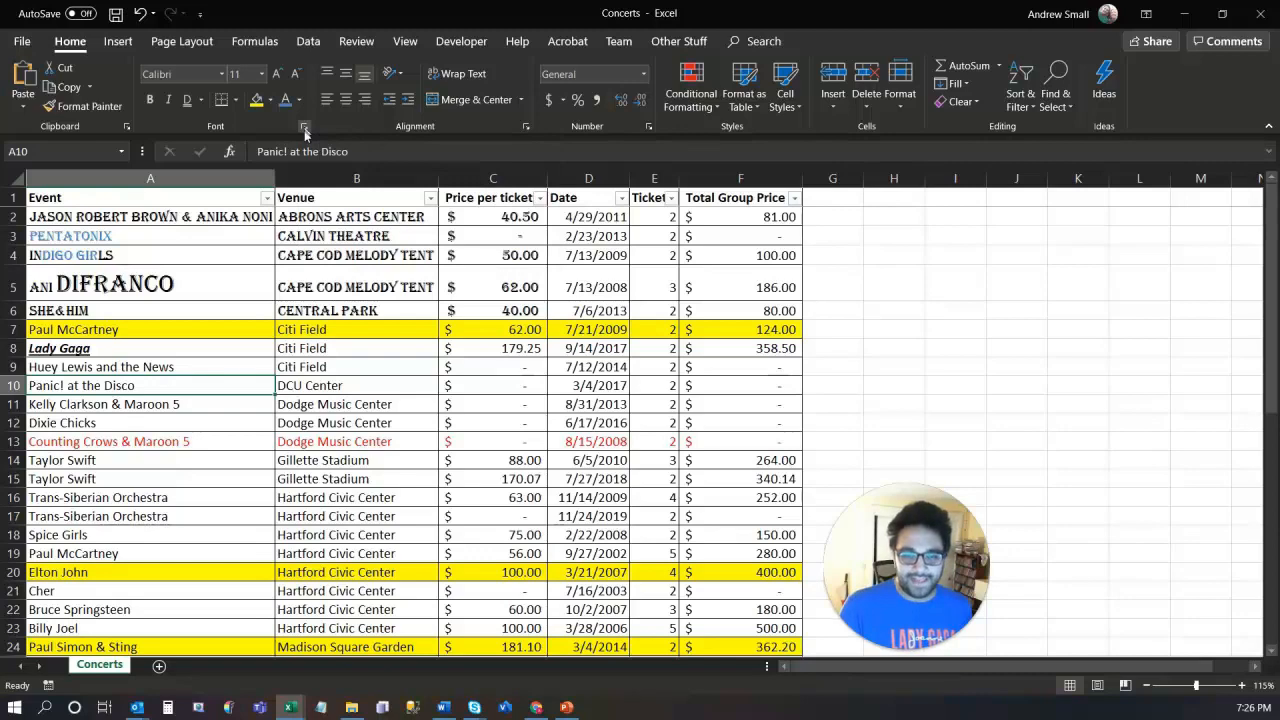
Step: Bring up the Format Cells font settings for A10 and move the dialog aside
{"action": "left_click", "coordinate": [305, 128]}
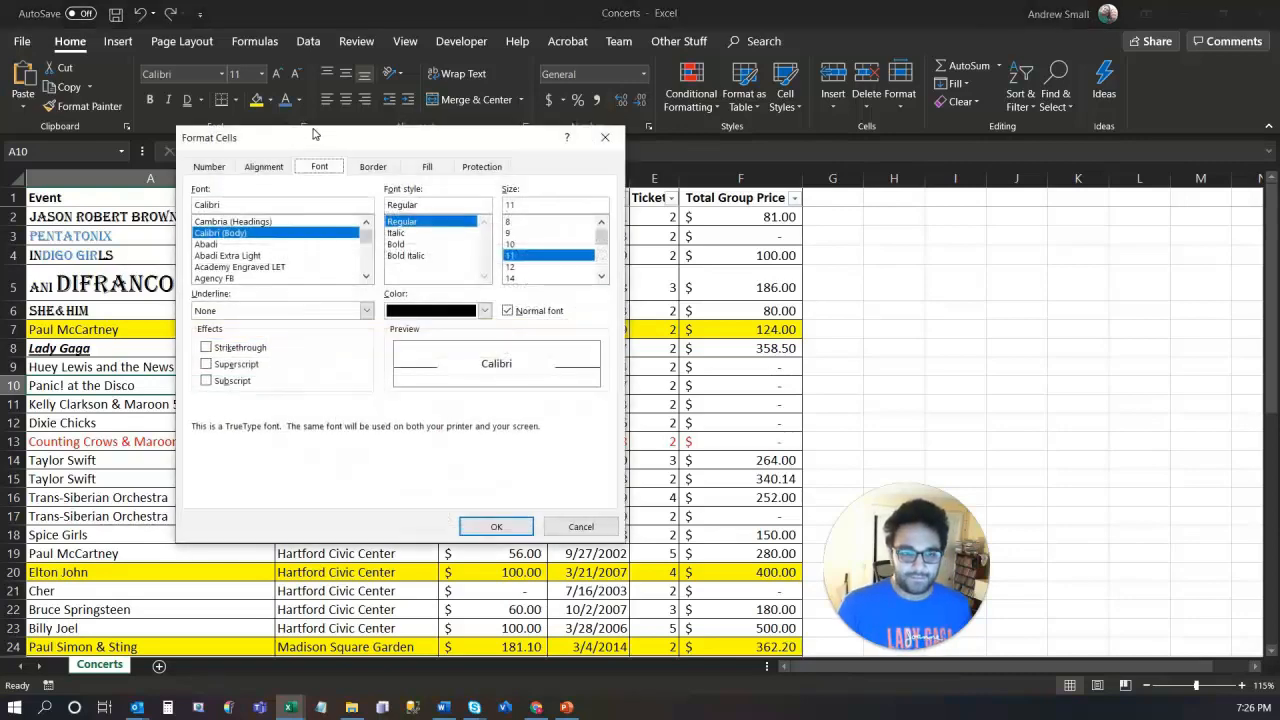
{"action": "left_click_drag", "start_coordinate": [313, 132], "coordinate": [378, 164]}
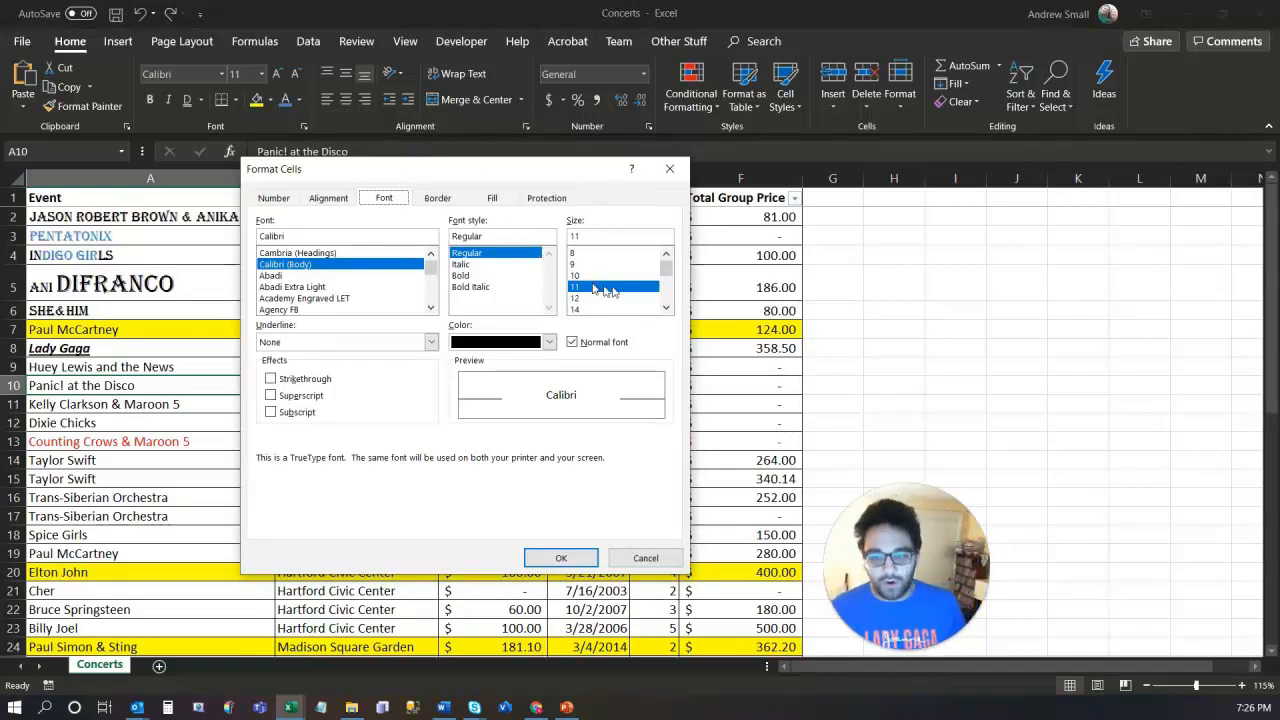
{"action": "left_click", "coordinate": [665, 309]}
{"action": "left_click", "coordinate": [665, 309]}
{"action": "left_click", "coordinate": [665, 309]}
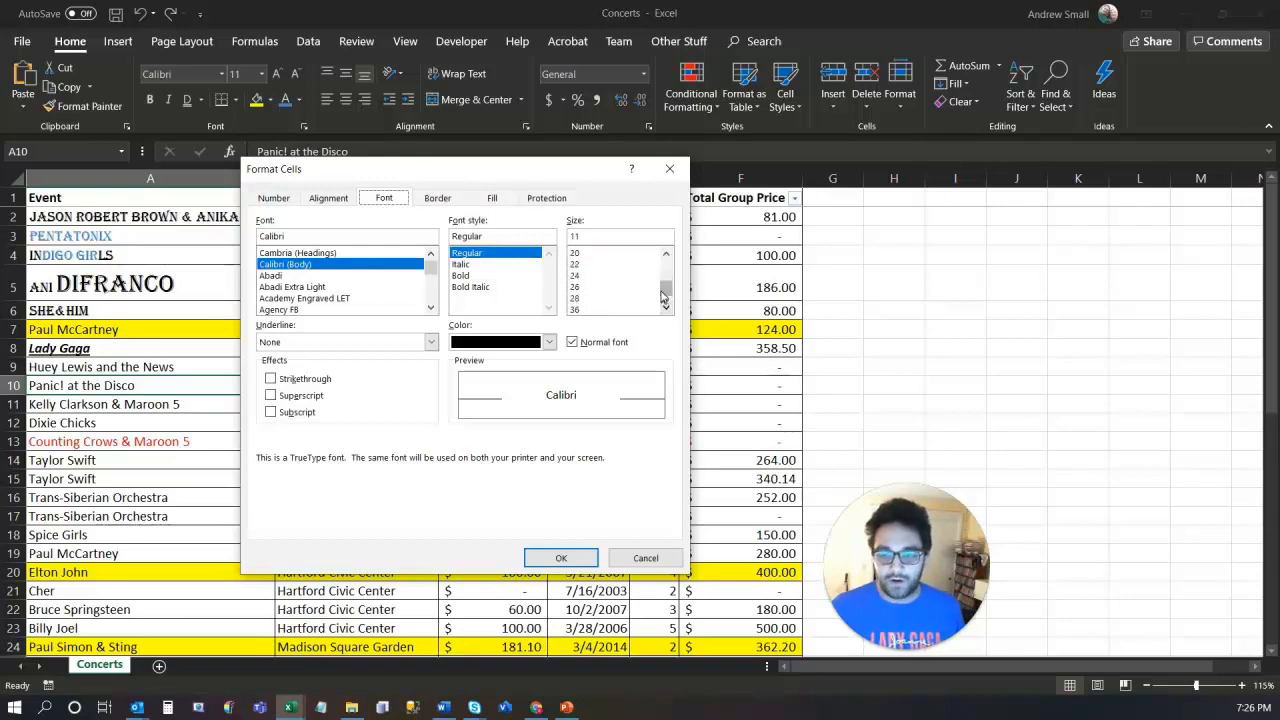
{"action": "left_click_drag", "start_coordinate": [665, 287], "coordinate": [665, 264]}
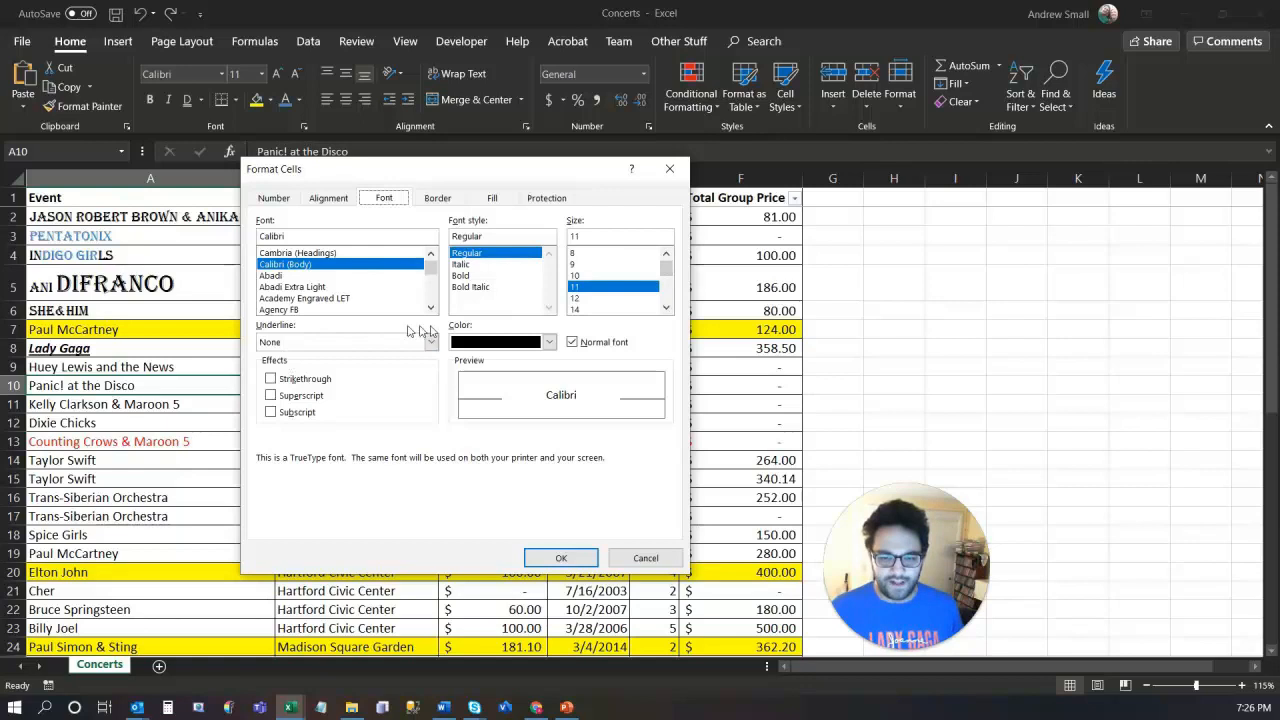
Step: Try Strikethrough, Superscript and Subscript without keeping any, then show the Alignment options
{"action": "left_click", "coordinate": [270, 379]}
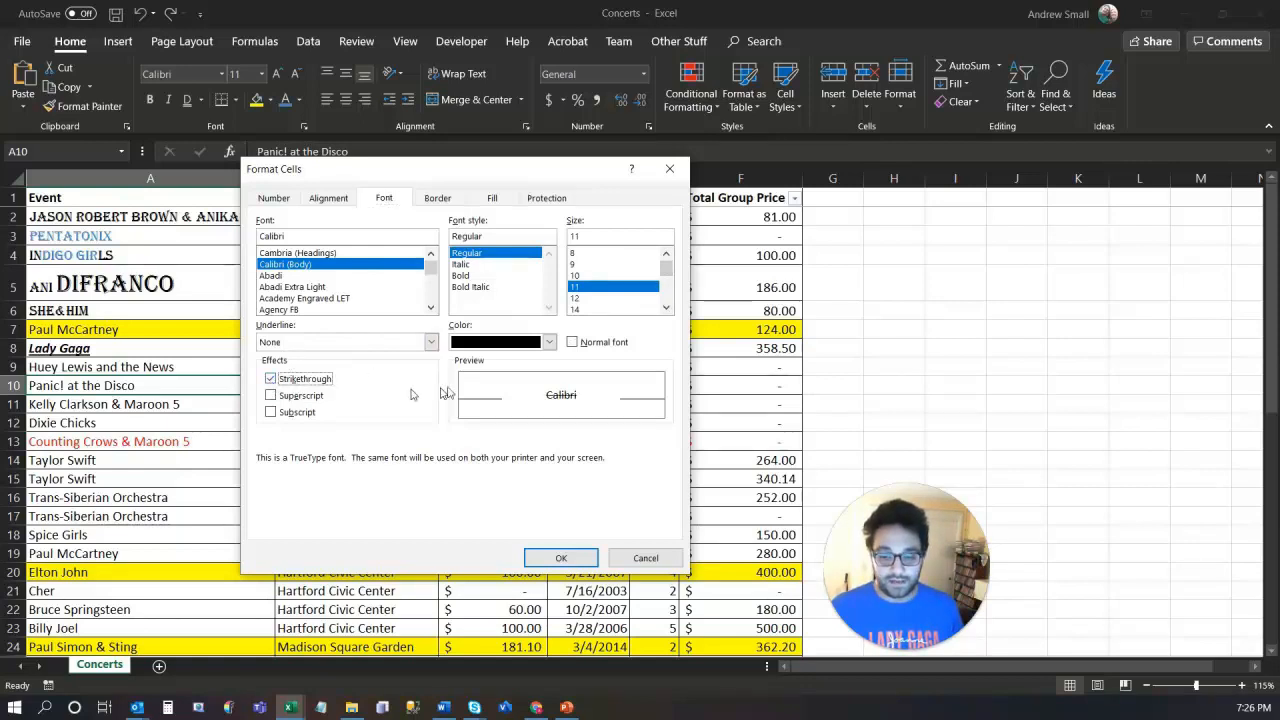
{"action": "left_click", "coordinate": [270, 379]}
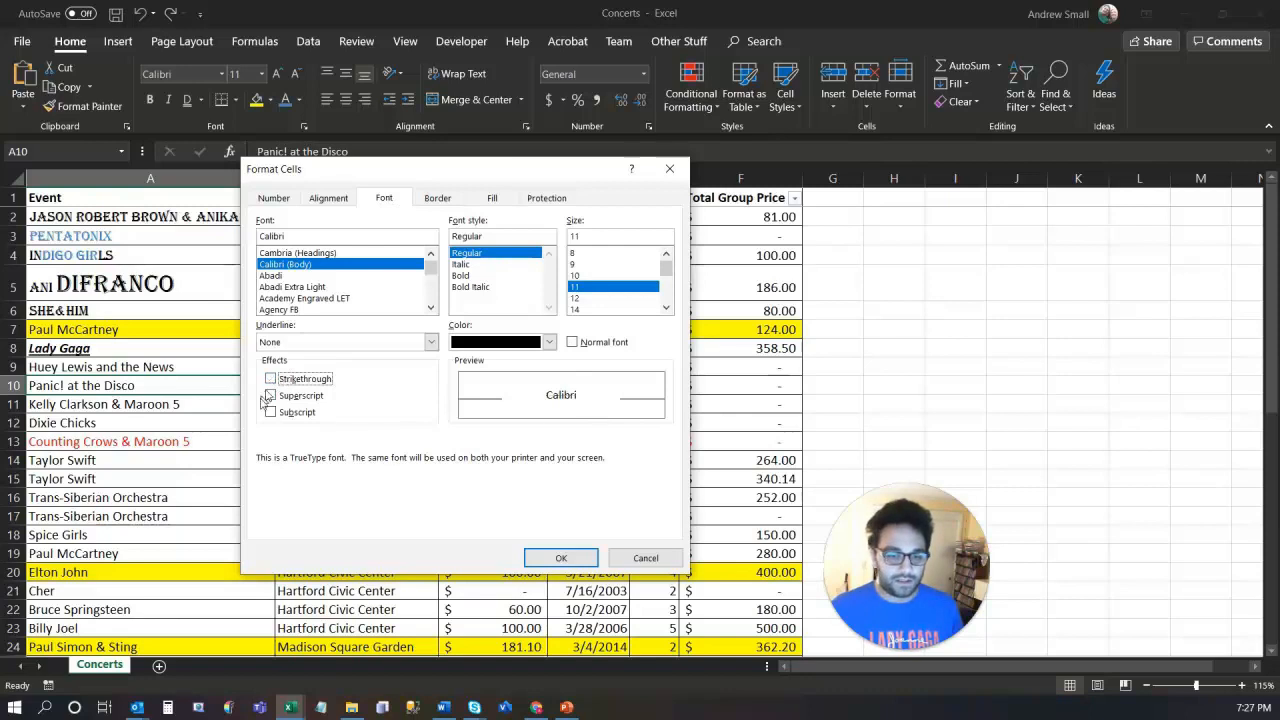
{"action": "left_click", "coordinate": [271, 396]}
{"action": "left_click", "coordinate": [271, 412]}
{"action": "left_click", "coordinate": [271, 412]}
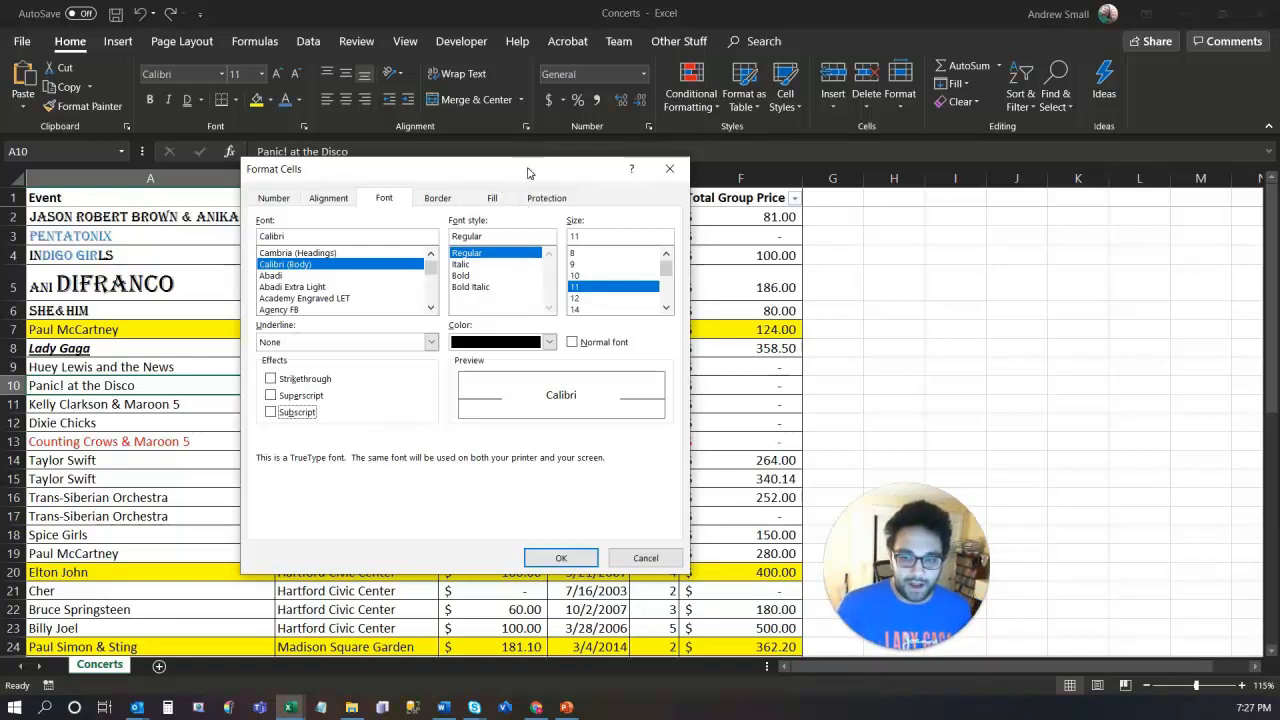
{"action": "left_click", "coordinate": [329, 198]}
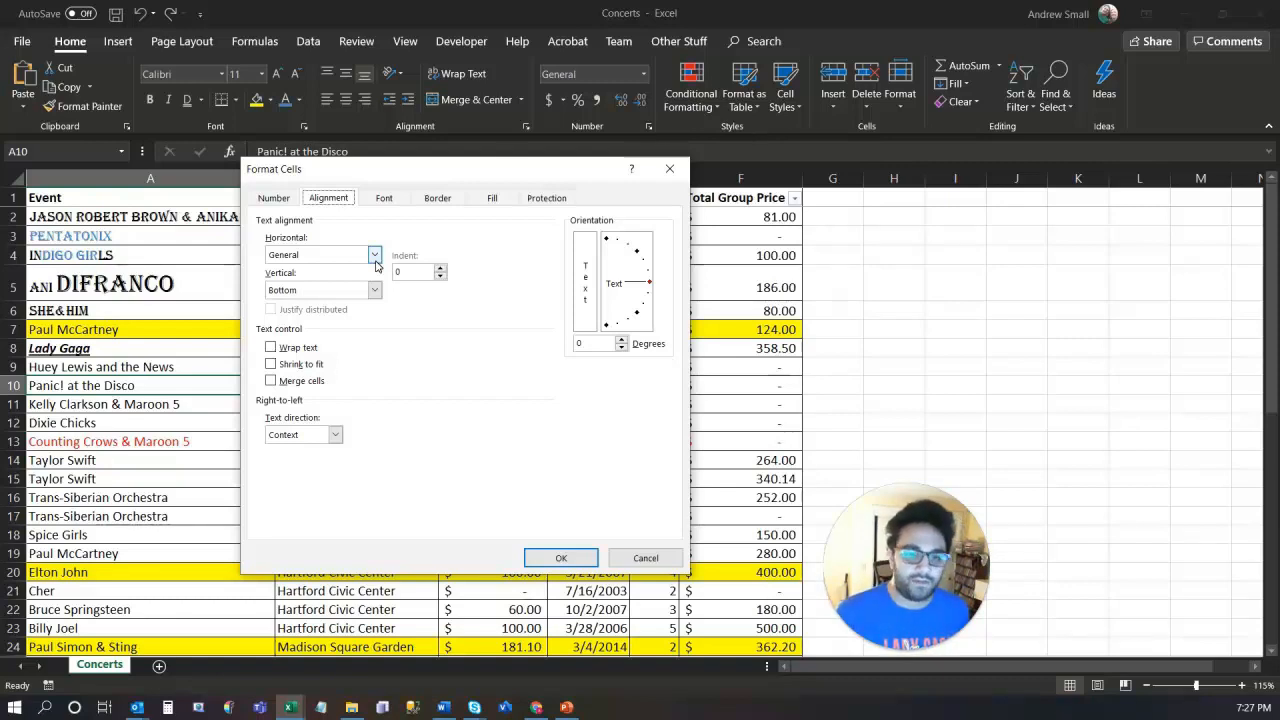
Step: Give cell A10 Distributed (Indent) horizontal alignment with Bottom vertical alignment and apply it
{"action": "left_click", "coordinate": [375, 257]}
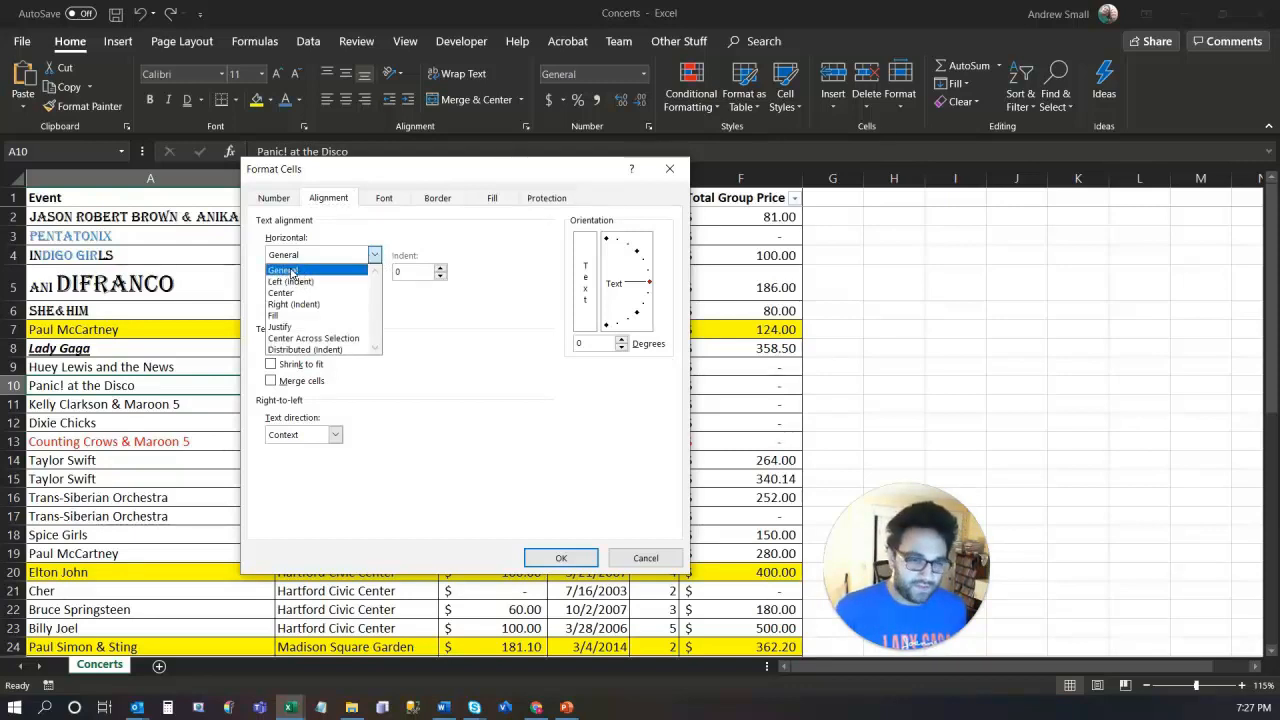
{"action": "left_click", "coordinate": [315, 349]}
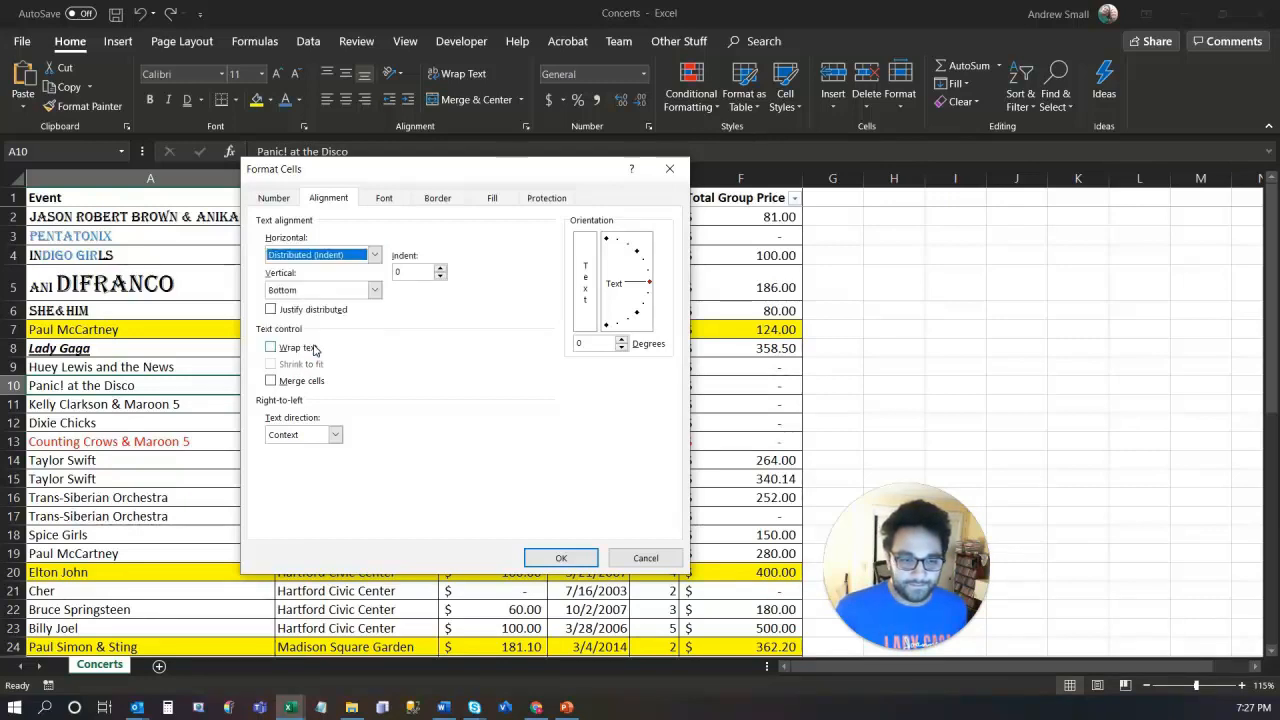
{"action": "left_click", "coordinate": [374, 290]}
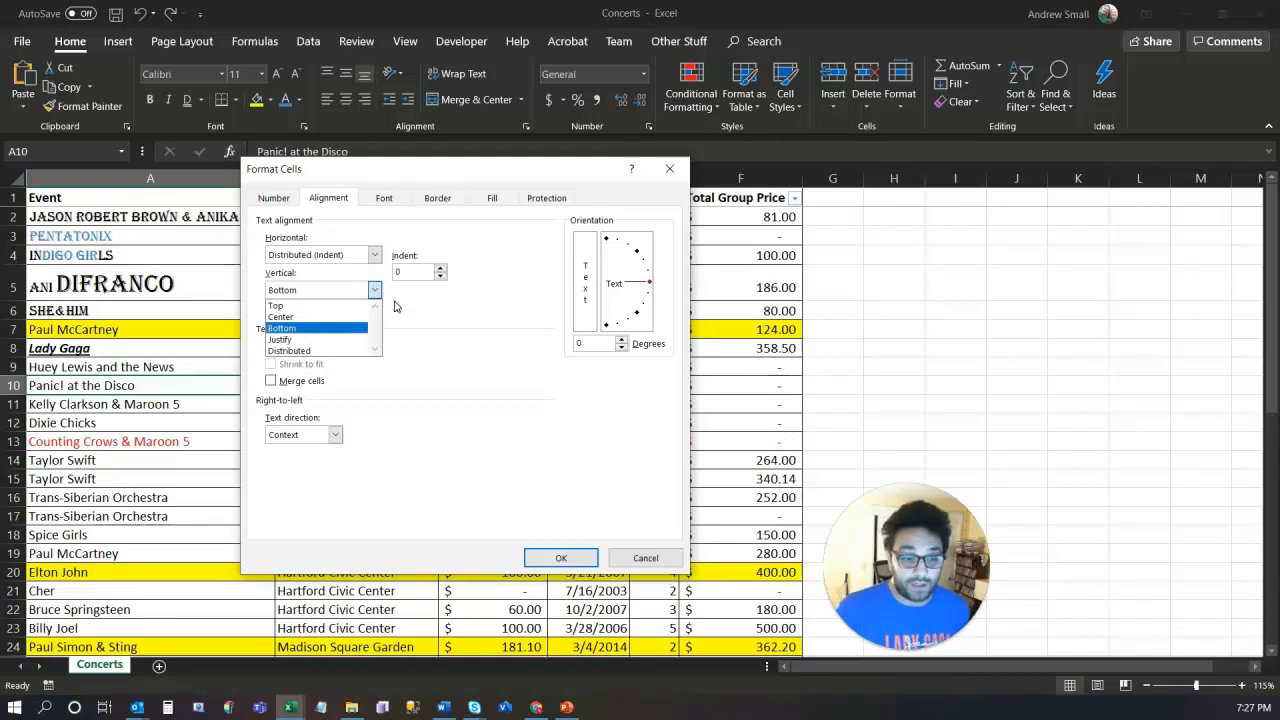
{"action": "left_click", "coordinate": [440, 178]}
{"action": "left_click_drag", "start_coordinate": [559, 174], "coordinate": [1191, 130]}
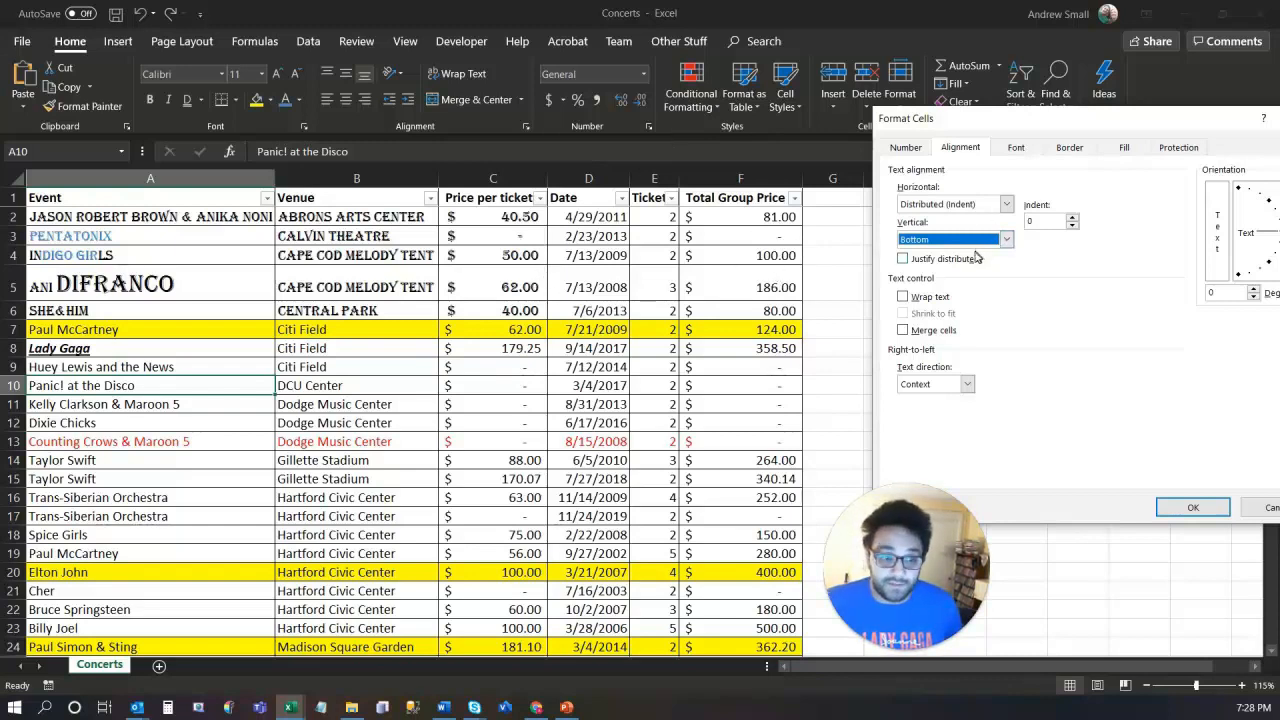
{"action": "left_click", "coordinate": [1006, 240]}
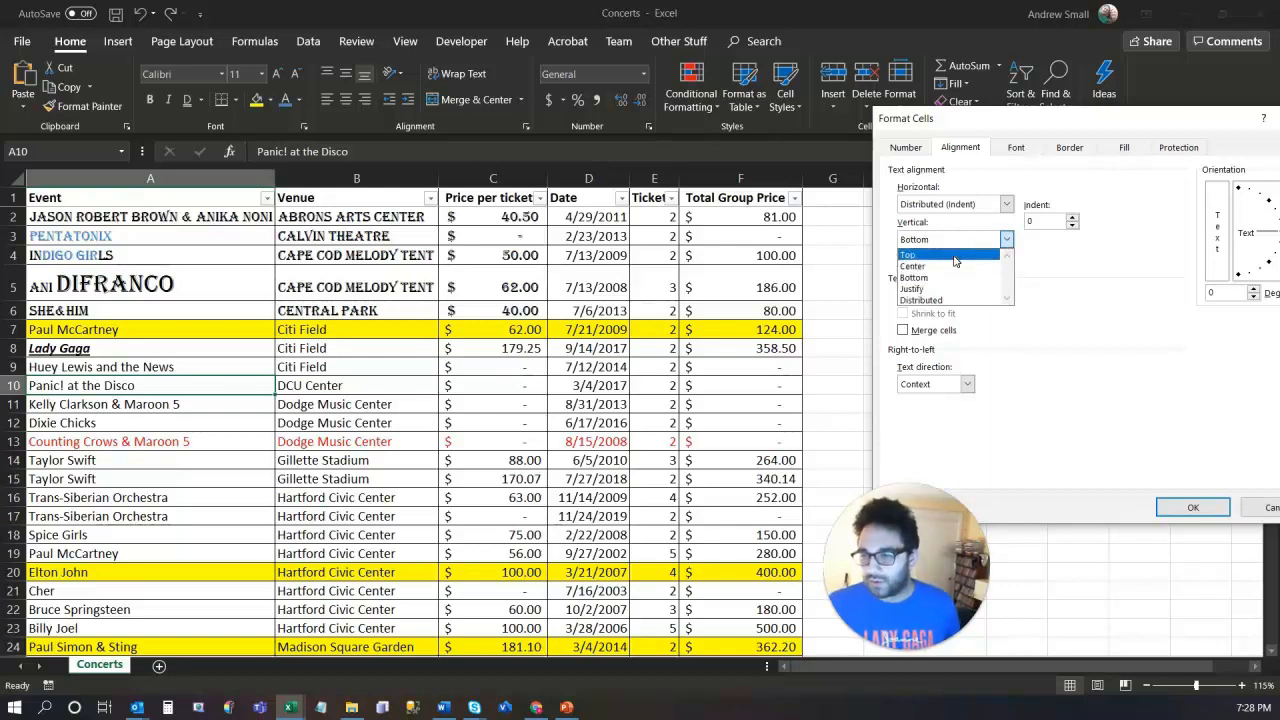
{"action": "left_click", "coordinate": [1100, 312]}
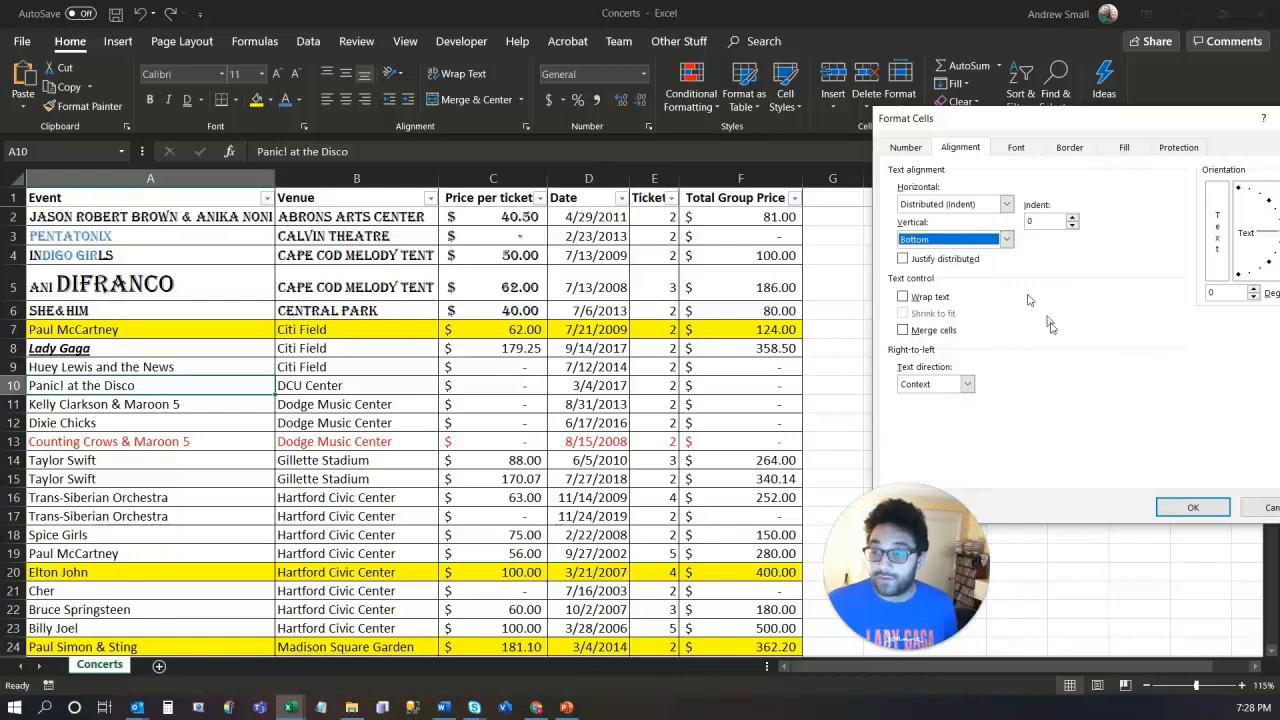
{"action": "left_click", "coordinate": [1190, 510]}
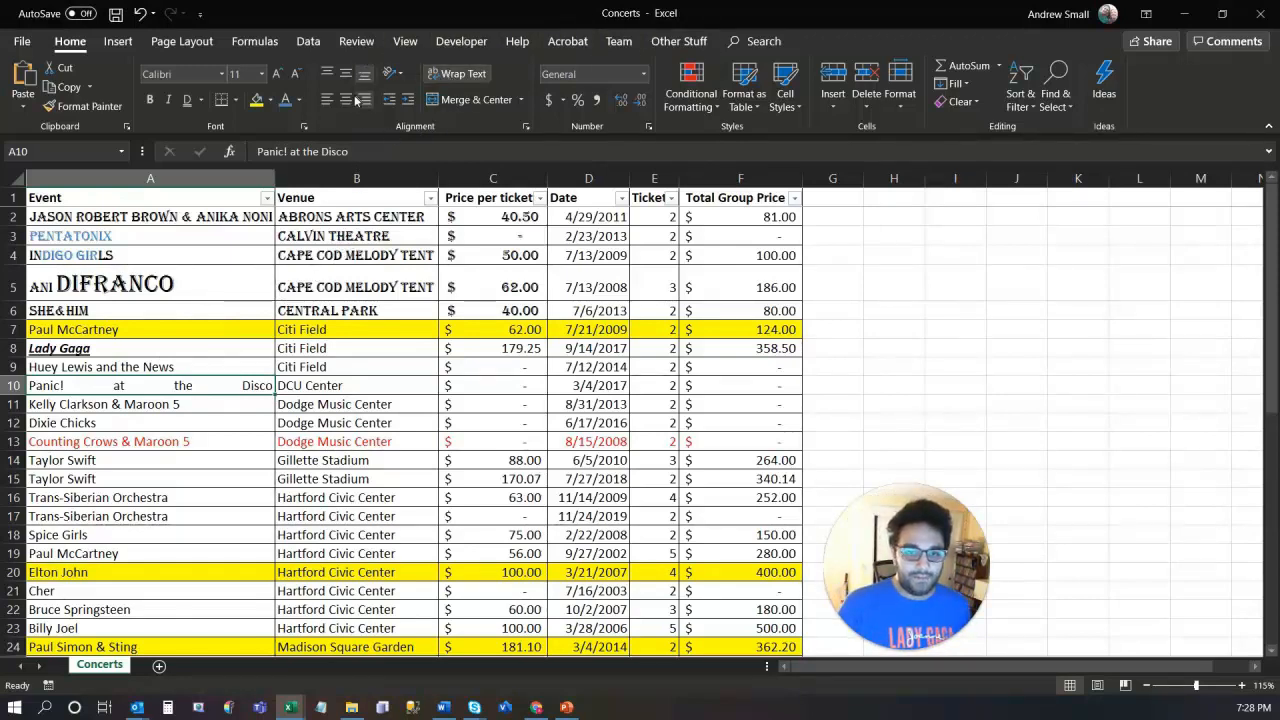
{"action": "left_click", "coordinate": [330, 295]}
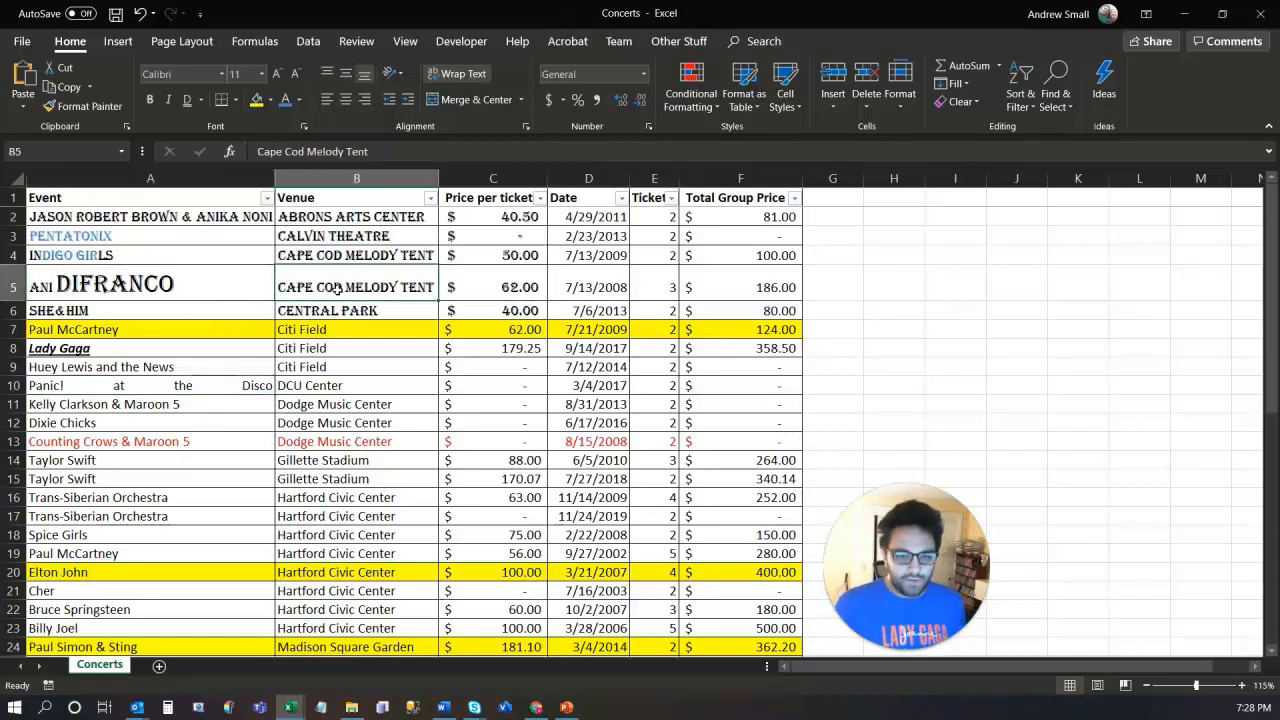
Step: Middle-align cell B5, then the row 5 values C5:F5, vertically
{"action": "left_click", "coordinate": [345, 78]}
{"action": "left_click_drag", "start_coordinate": [472, 287], "coordinate": [727, 277]}
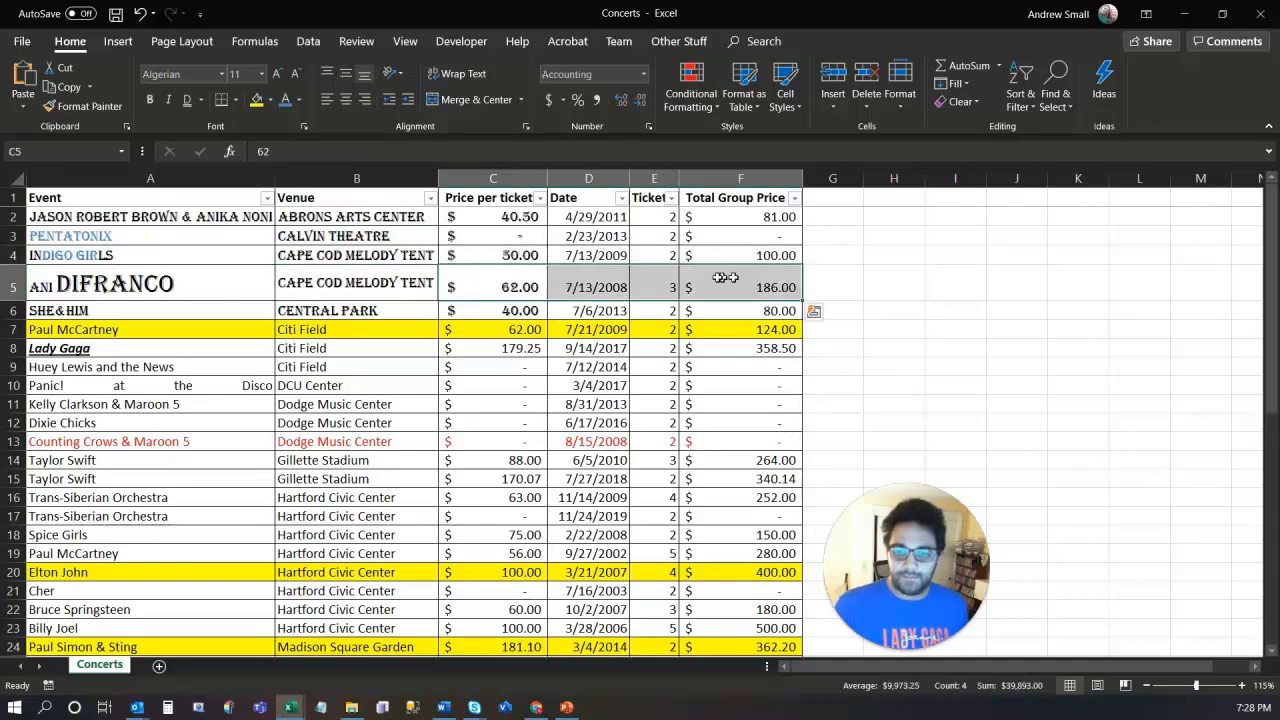
{"action": "left_click", "coordinate": [346, 78]}
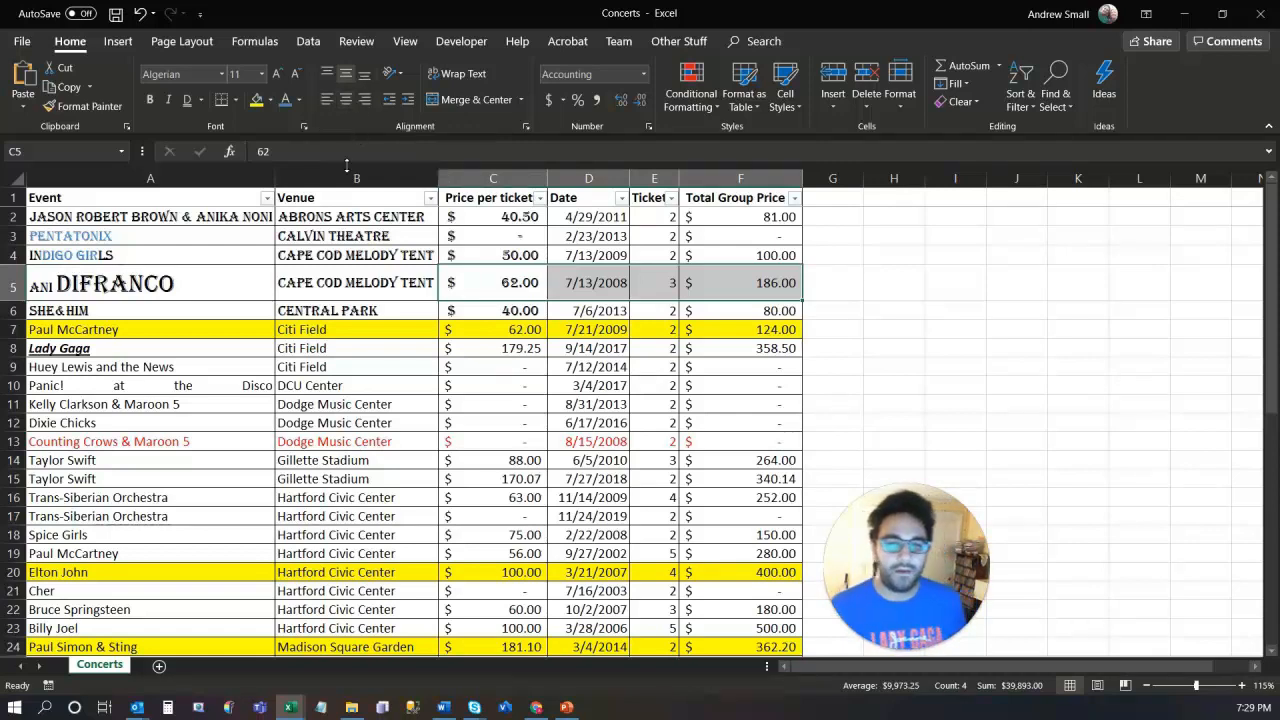
Step: Try and remove an indent on Ani DiFranco in A5, then angle it counterclockwise
{"action": "left_click", "coordinate": [200, 278]}
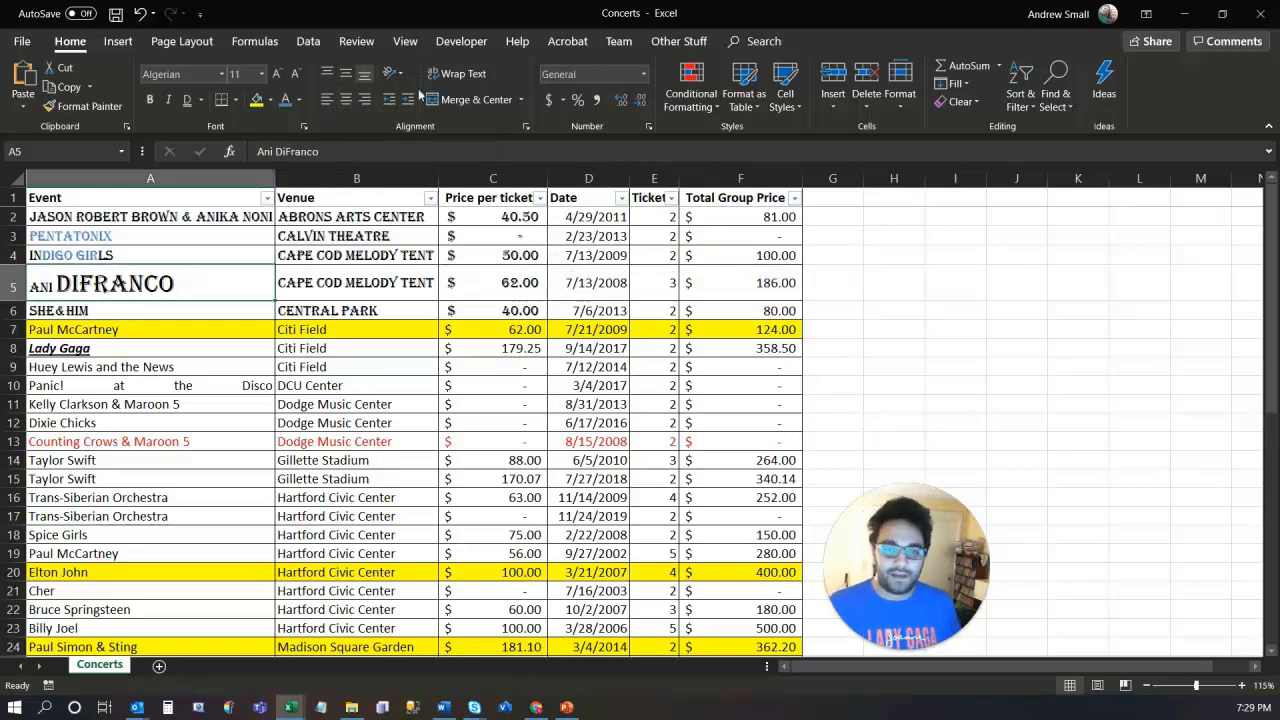
{"action": "left_click", "coordinate": [408, 104]}
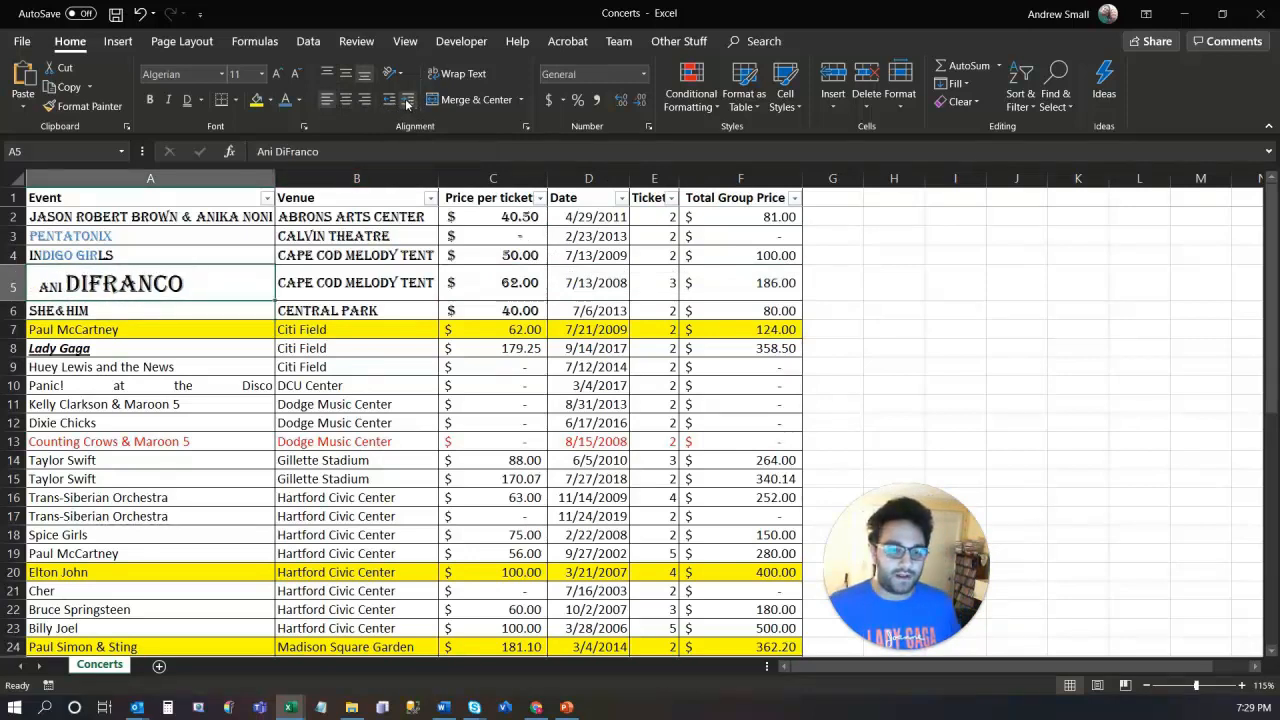
{"action": "left_click", "coordinate": [388, 102]}
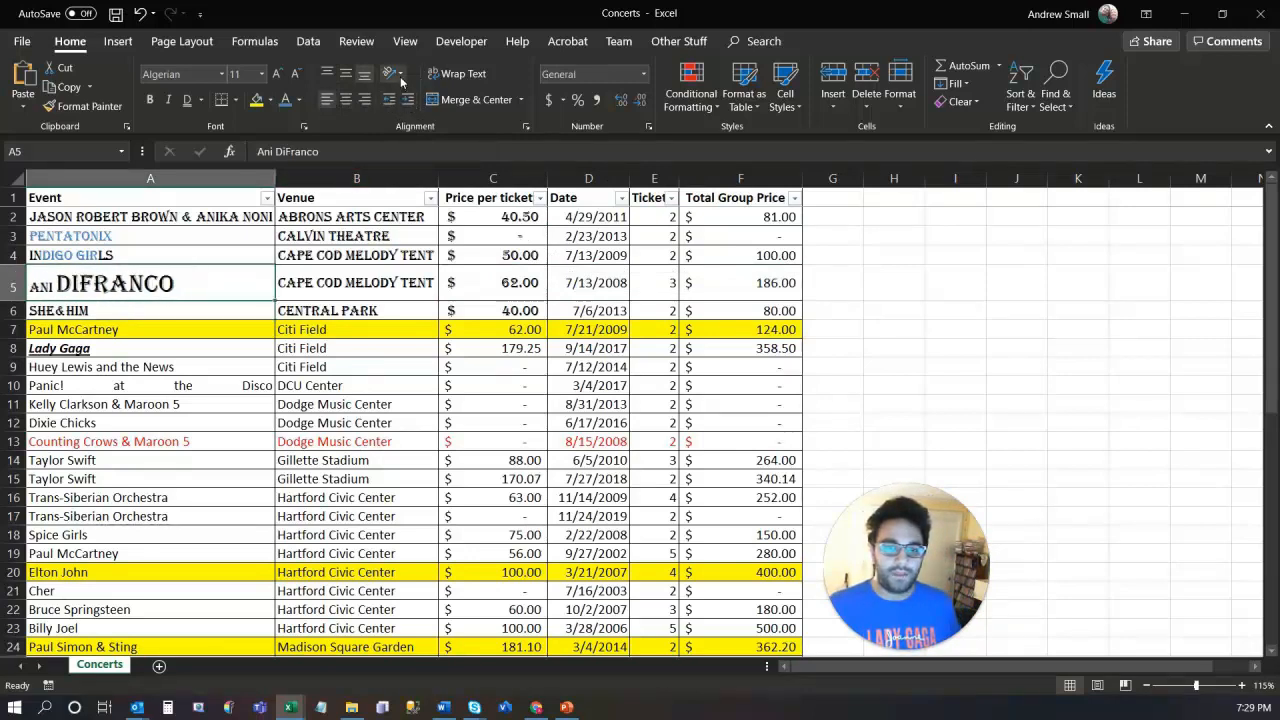
{"action": "left_click", "coordinate": [400, 76]}
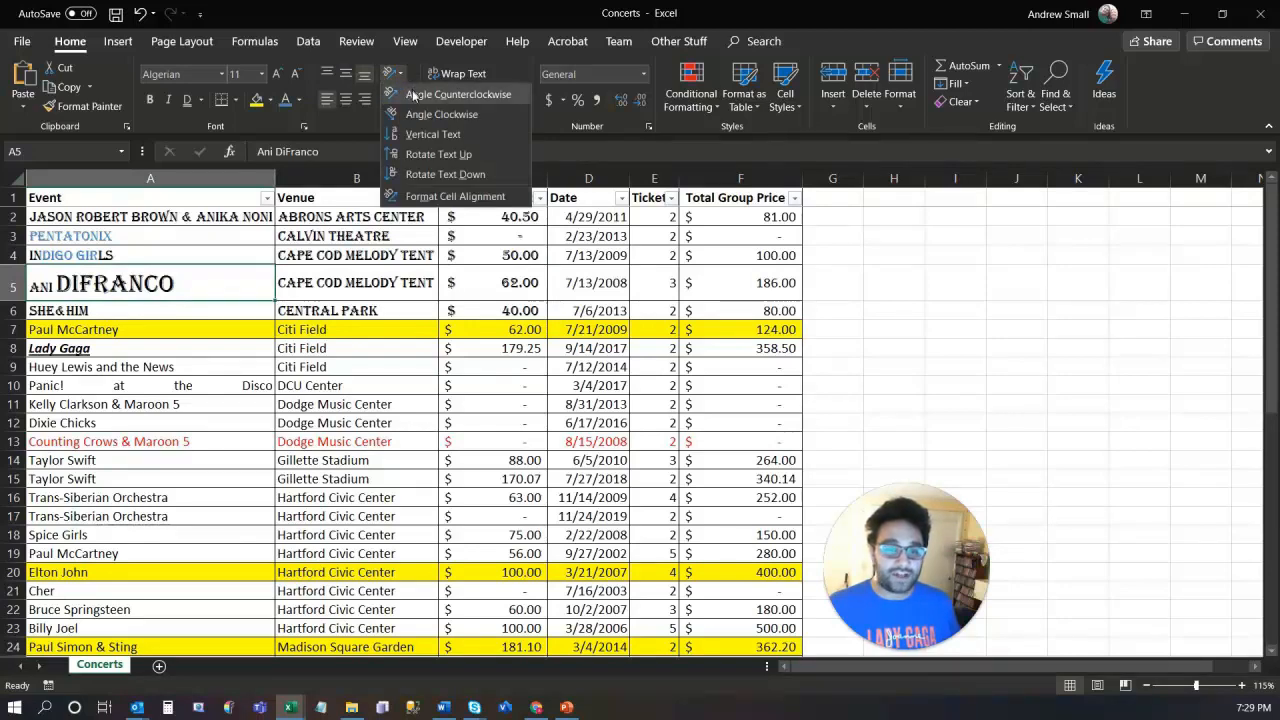
{"action": "left_click", "coordinate": [413, 94]}
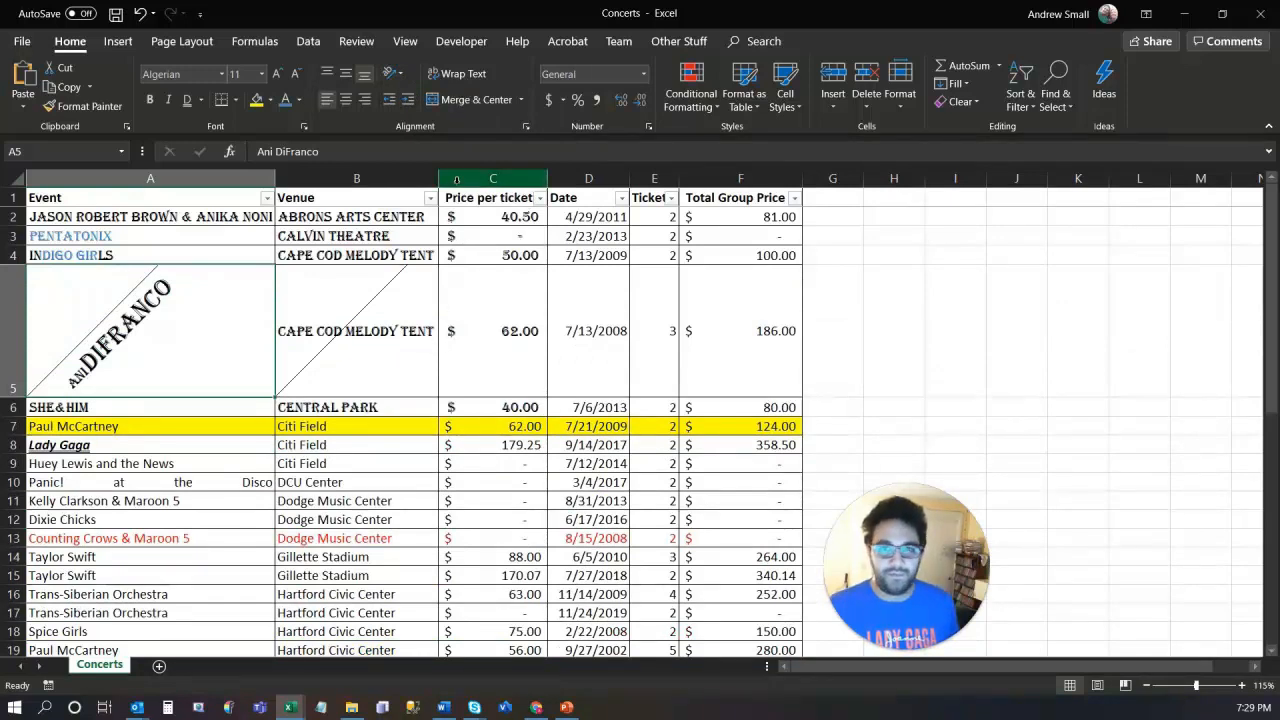
Step: Undo the angled Ani DiFranco text, then show the number format list for price cell C2
{"action": "key", "text": "ctrl+z"}
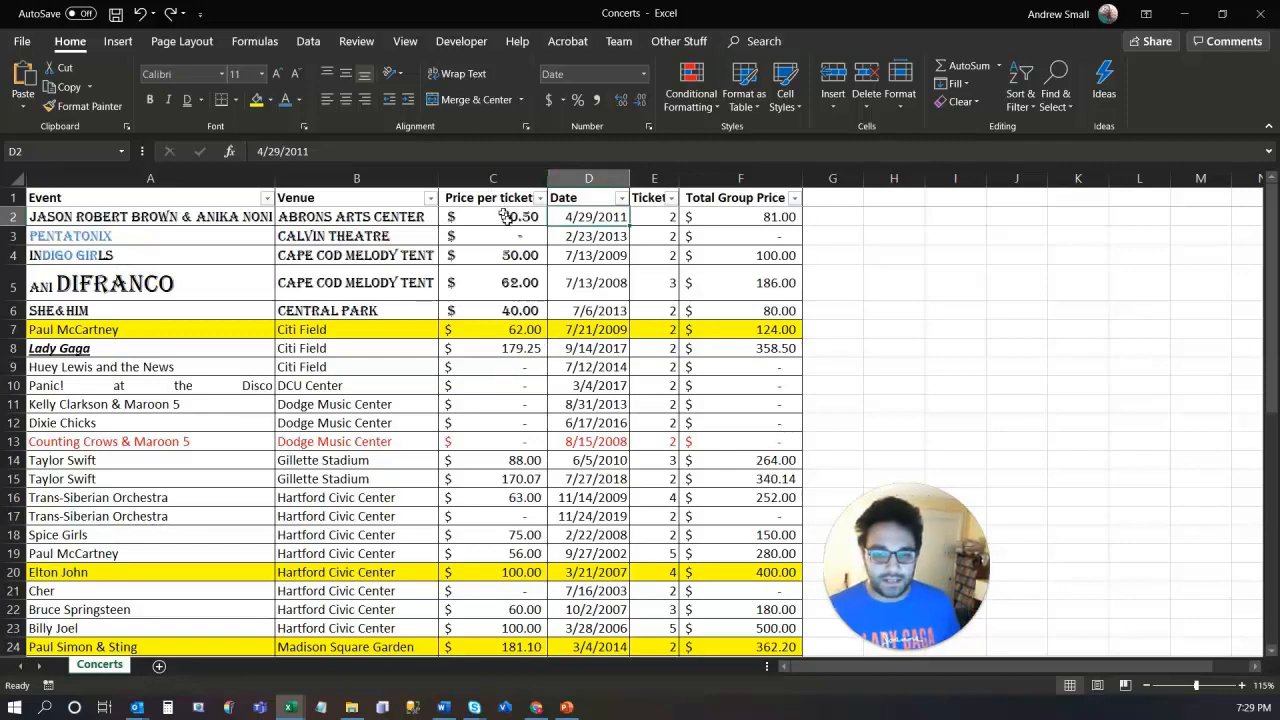
{"action": "left_click_drag", "start_coordinate": [508, 218], "coordinate": [756, 634]}
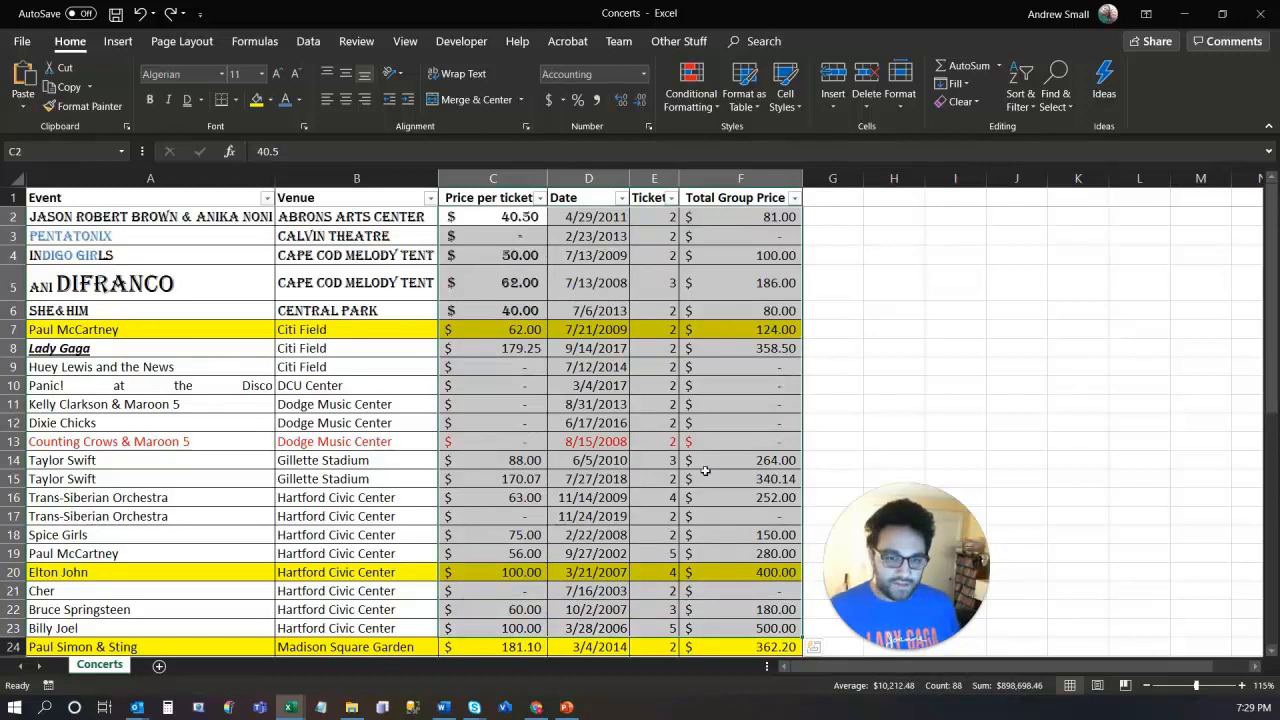
{"action": "left_click", "coordinate": [512, 216]}
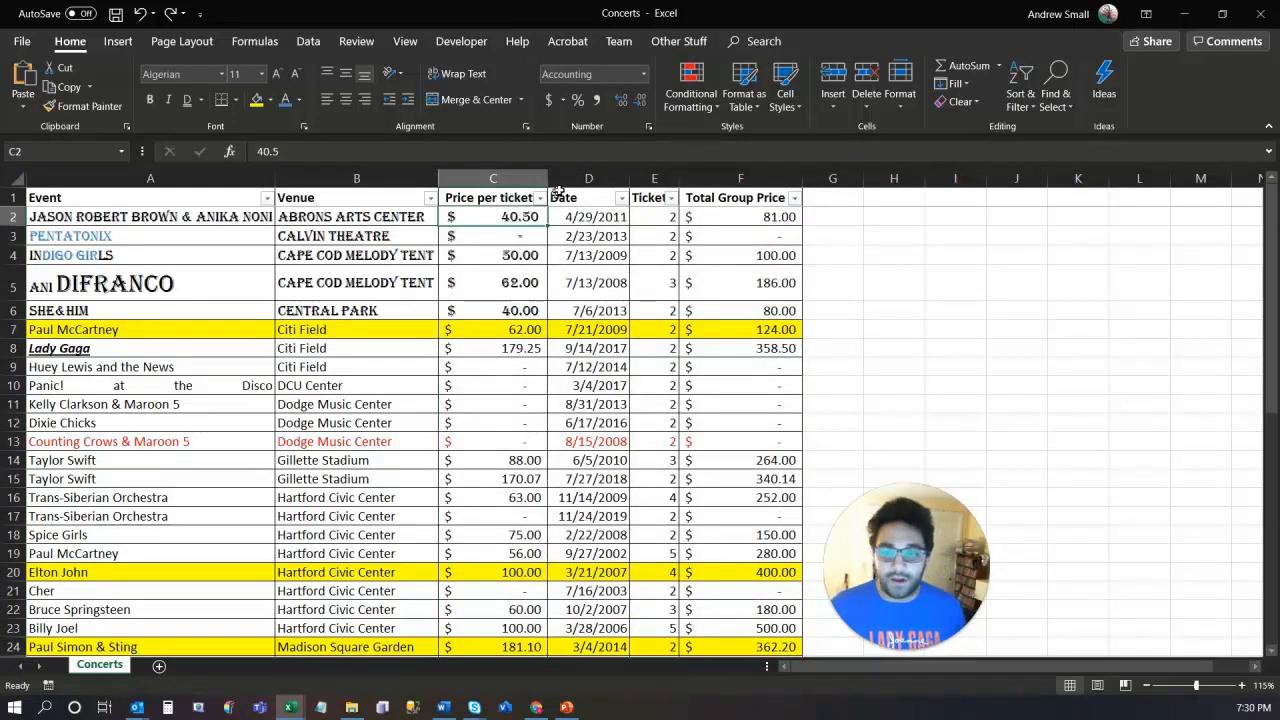
{"action": "left_click", "coordinate": [644, 74]}
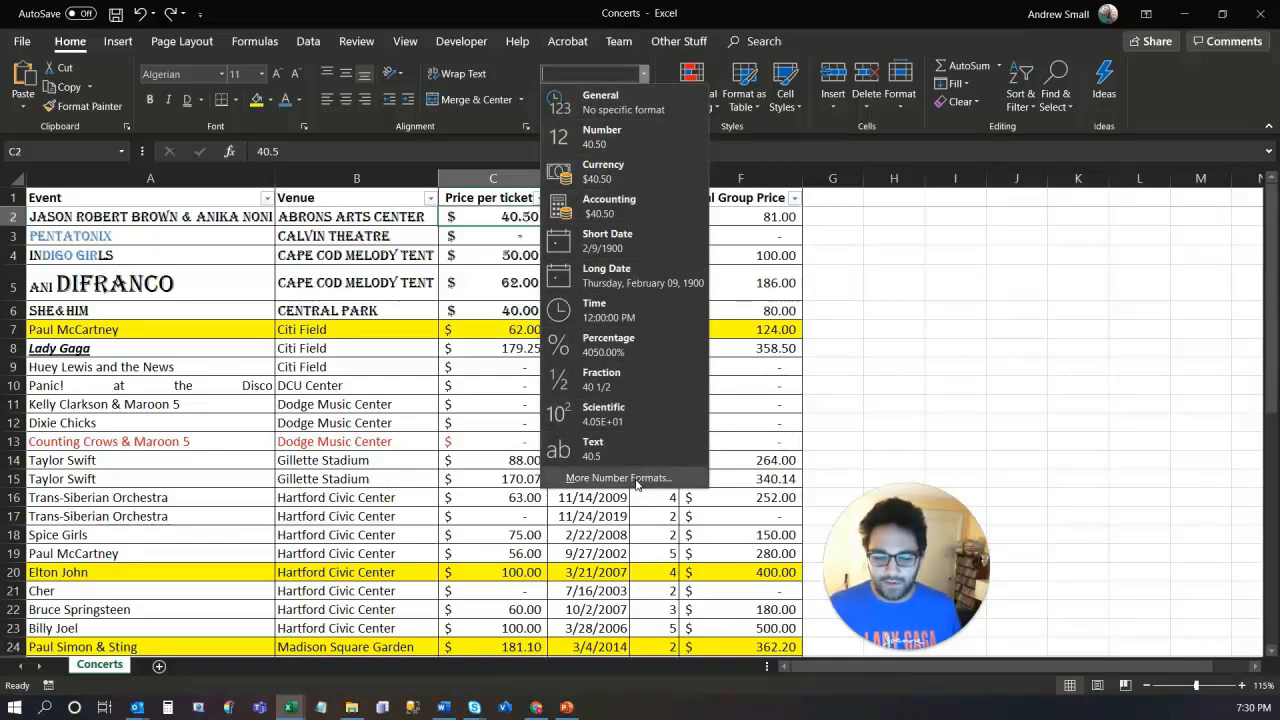
Step: Review C2's Accounting settings in More Number Formats, then close the dialog without changes
{"action": "left_click", "coordinate": [618, 478]}
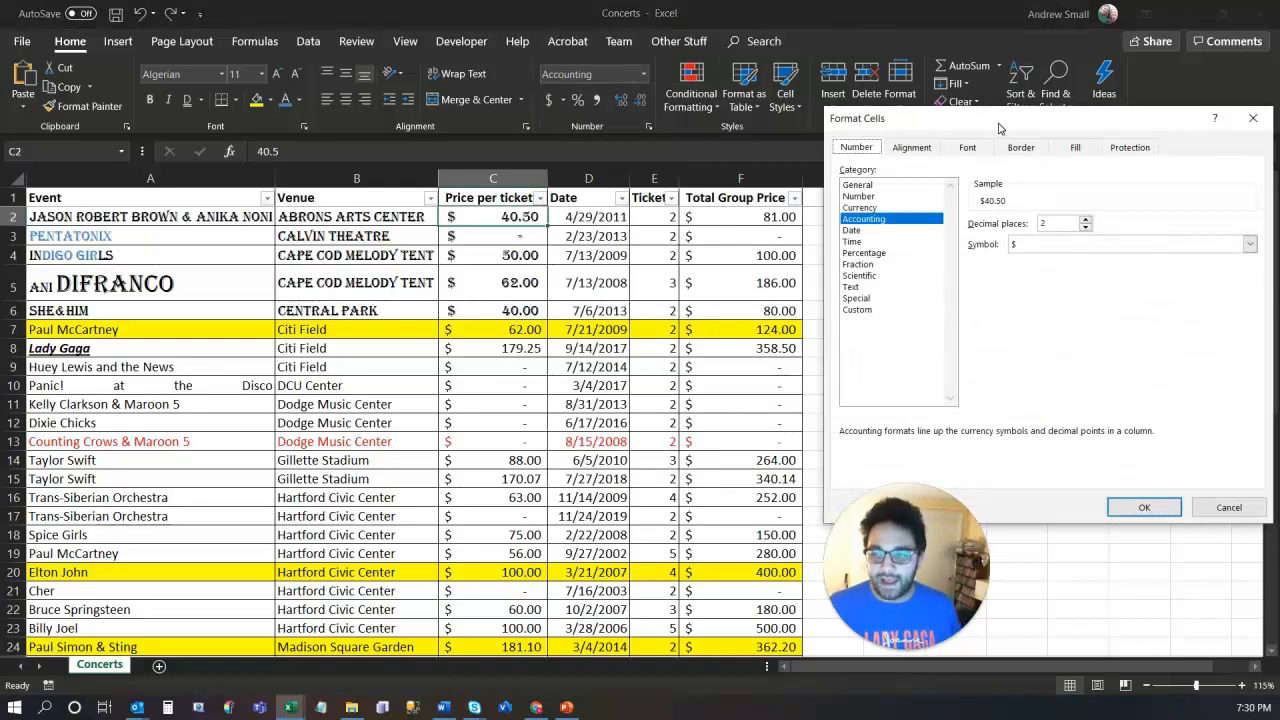
{"action": "left_click_drag", "start_coordinate": [998, 128], "coordinate": [338, 169]}
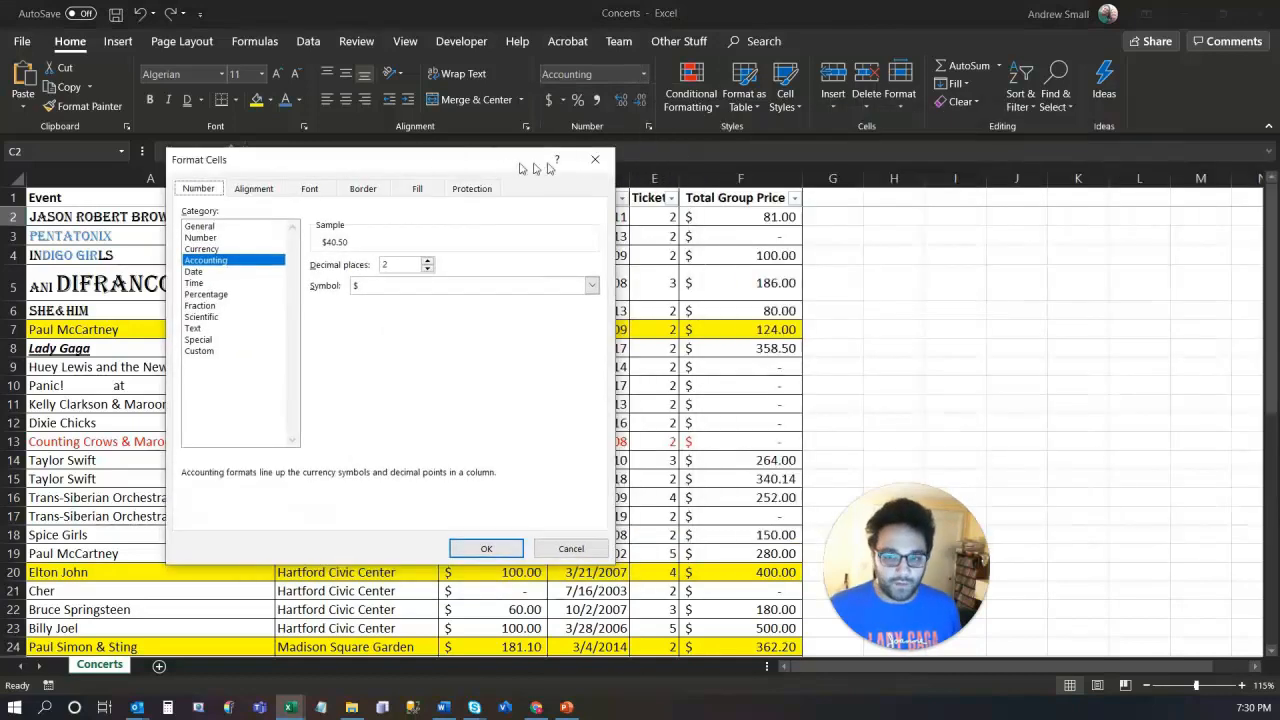
{"action": "left_click", "coordinate": [608, 163]}
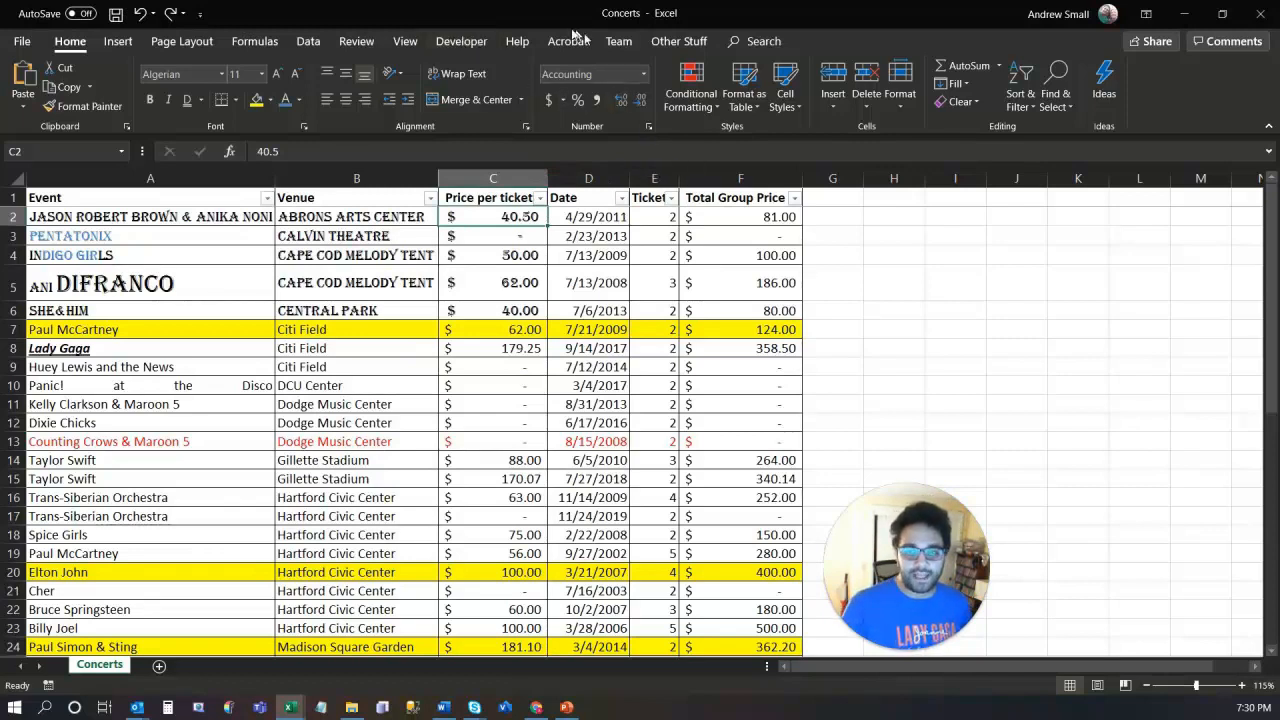
{"action": "left_click", "coordinate": [648, 126]}
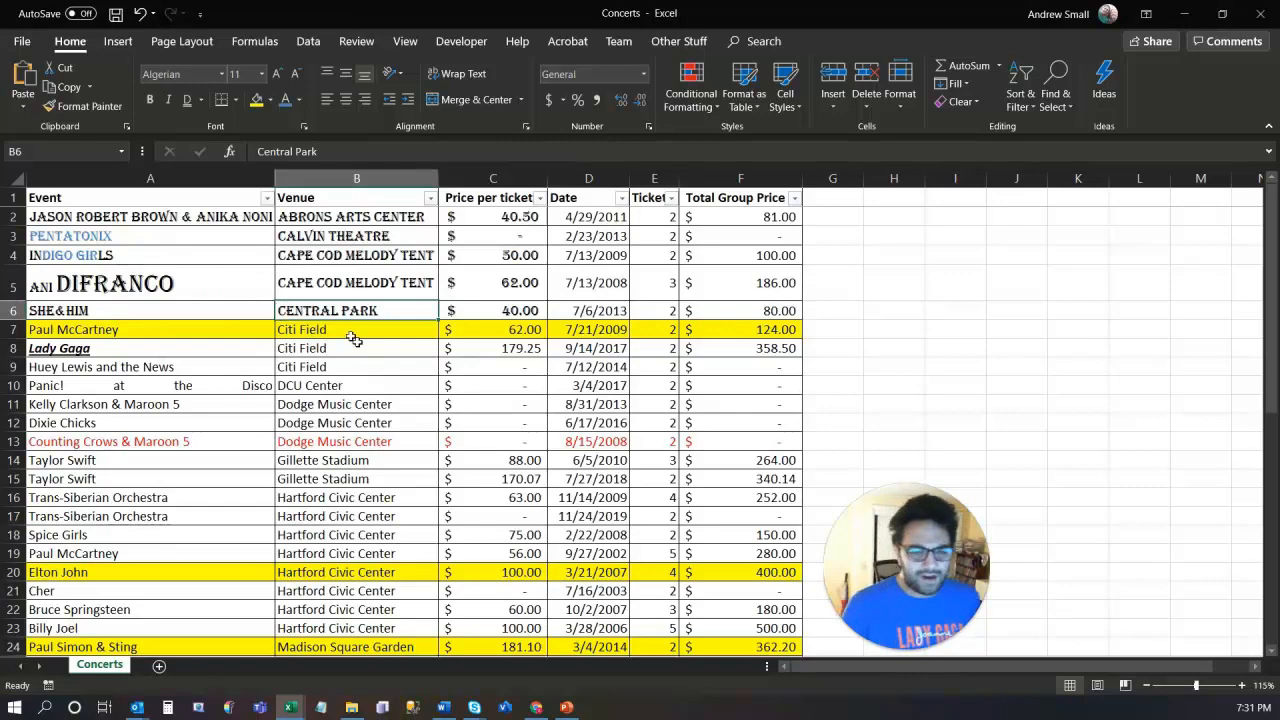
{"action": "left_click_drag", "start_coordinate": [160, 219], "coordinate": [660, 464]}
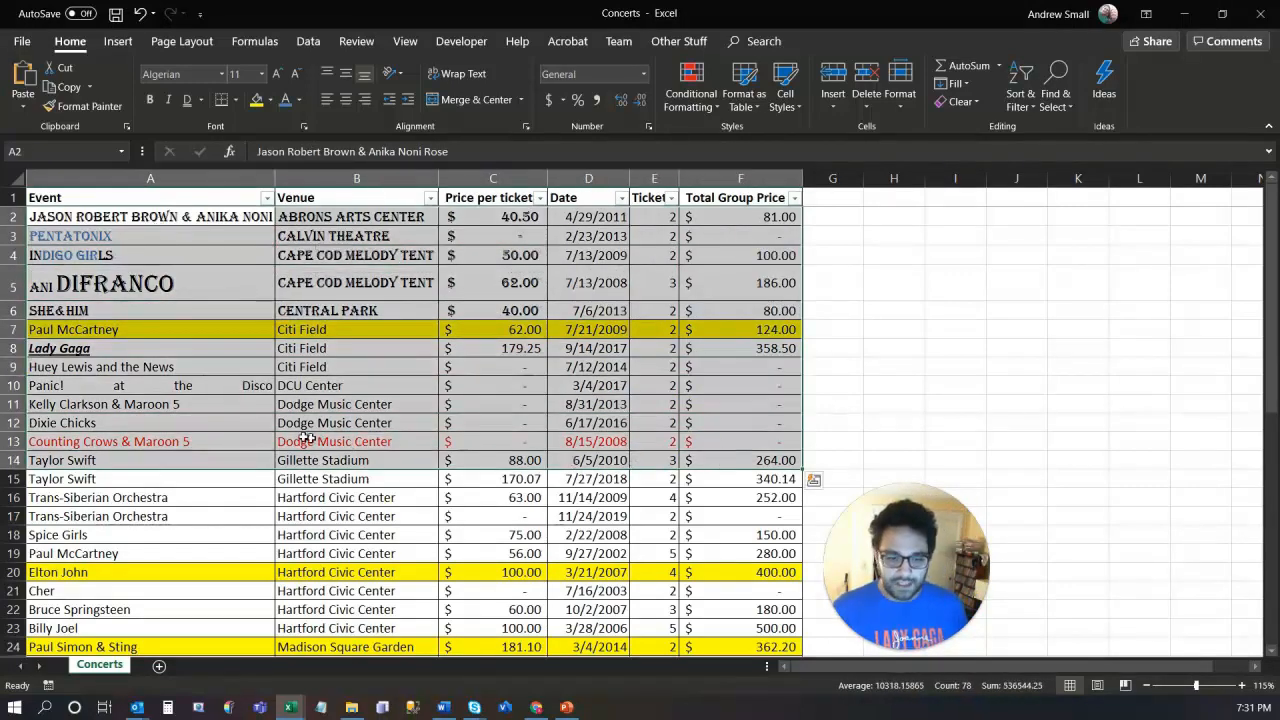
{"action": "left_click", "coordinate": [302, 440]}
{"action": "left_click_drag", "start_coordinate": [170, 421], "coordinate": [755, 408]}
{"action": "left_click", "coordinate": [755, 408]}
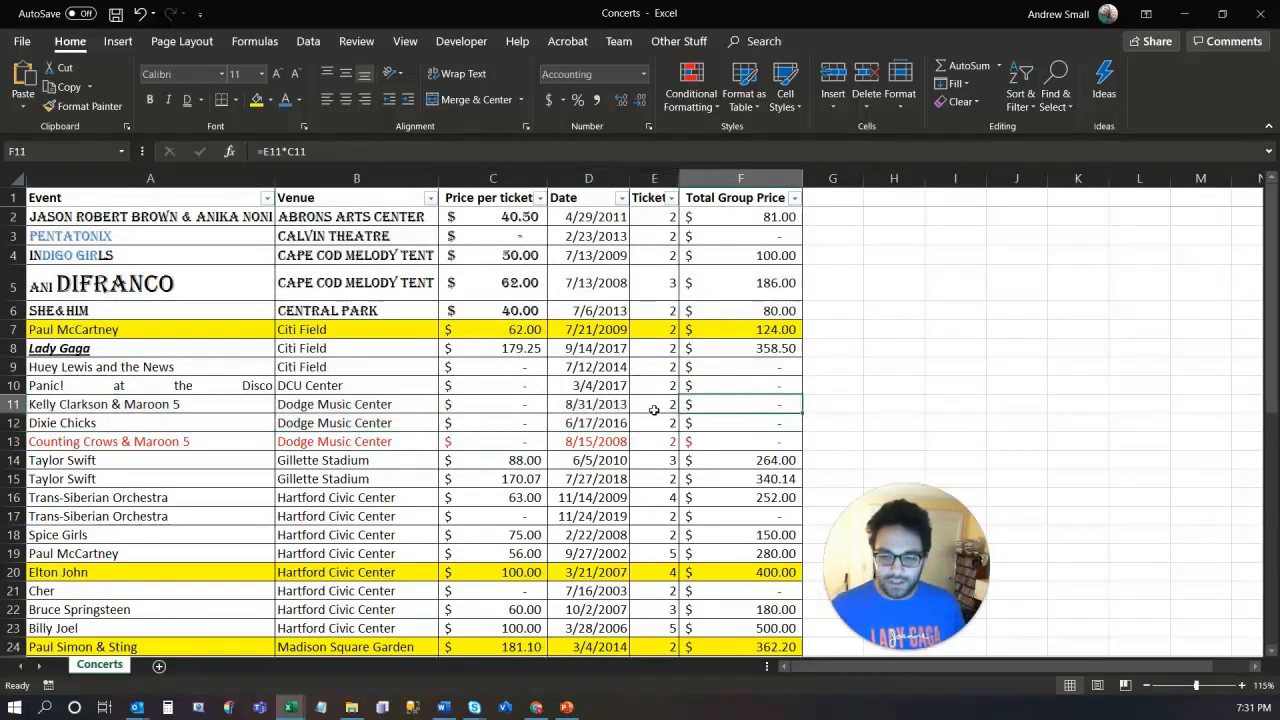
{"action": "left_click_drag", "start_coordinate": [709, 403], "coordinate": [134, 272]}
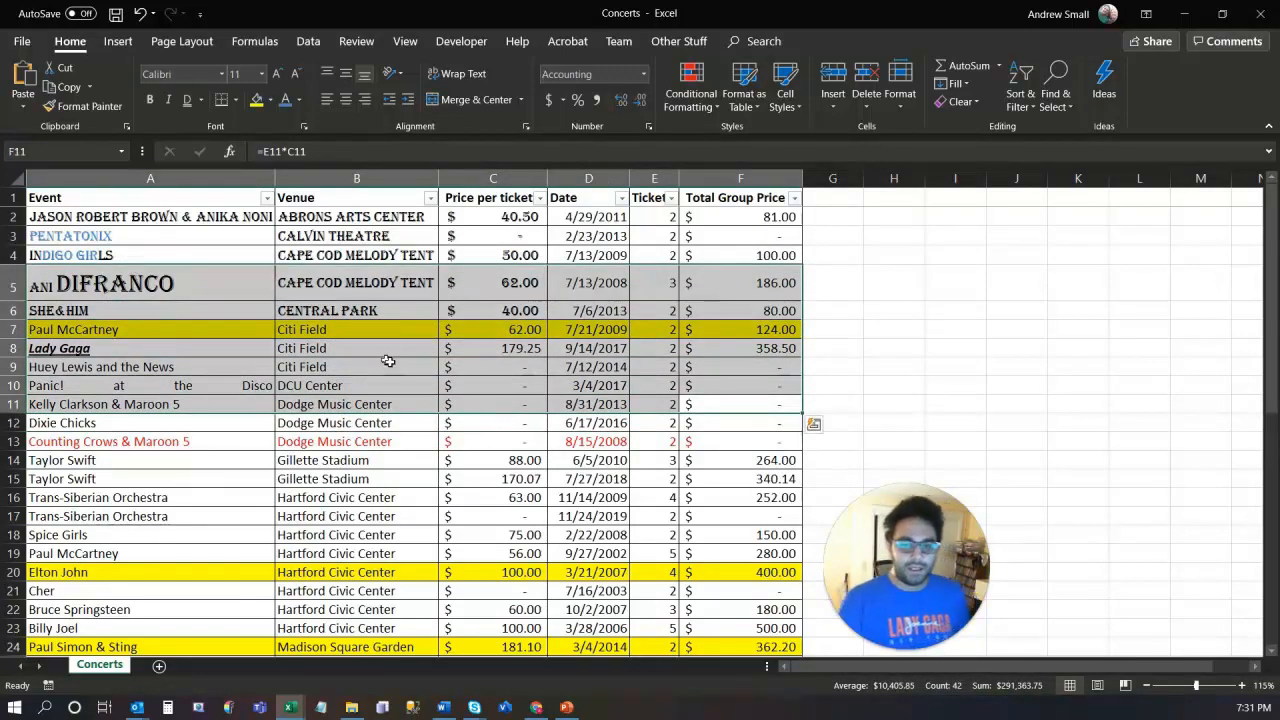
{"action": "left_click", "coordinate": [499, 381]}
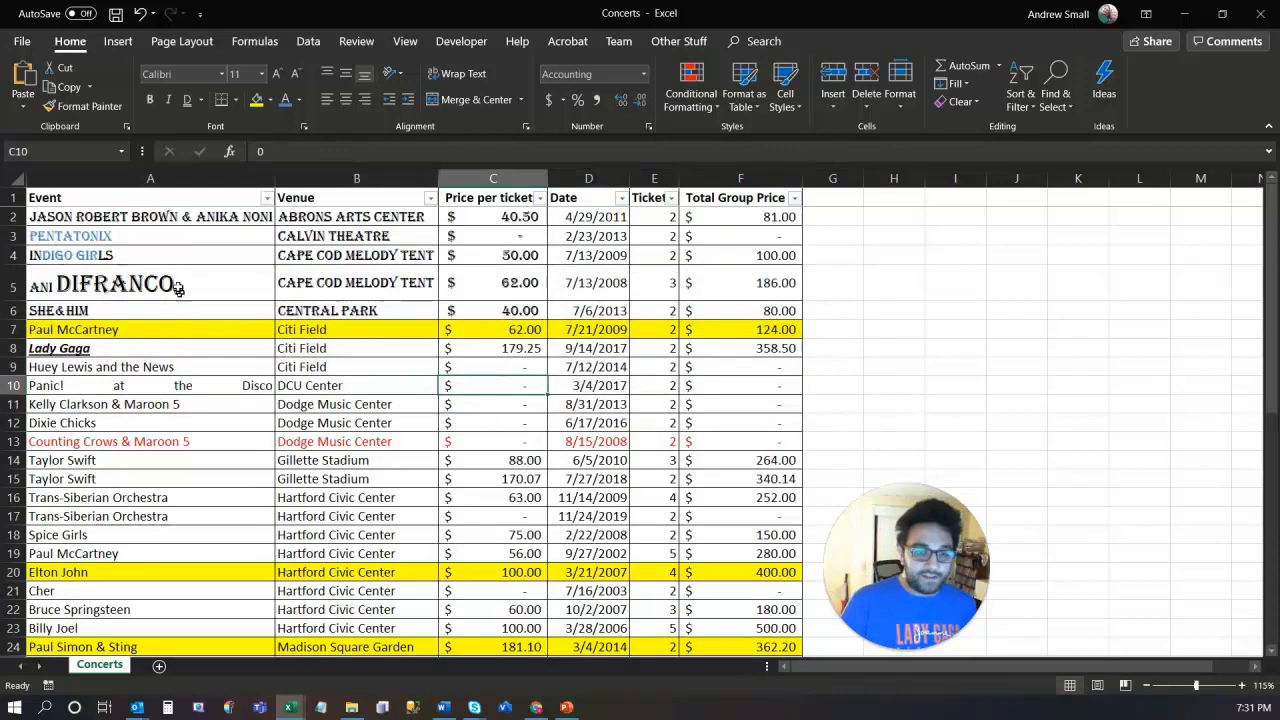
{"action": "left_click_drag", "start_coordinate": [160, 236], "coordinate": [660, 487]}
{"action": "left_click_drag", "start_coordinate": [668, 411], "coordinate": [228, 480]}
{"action": "left_click_drag", "start_coordinate": [840, 283], "coordinate": [1124, 366]}
{"action": "left_click", "coordinate": [1123, 366]}
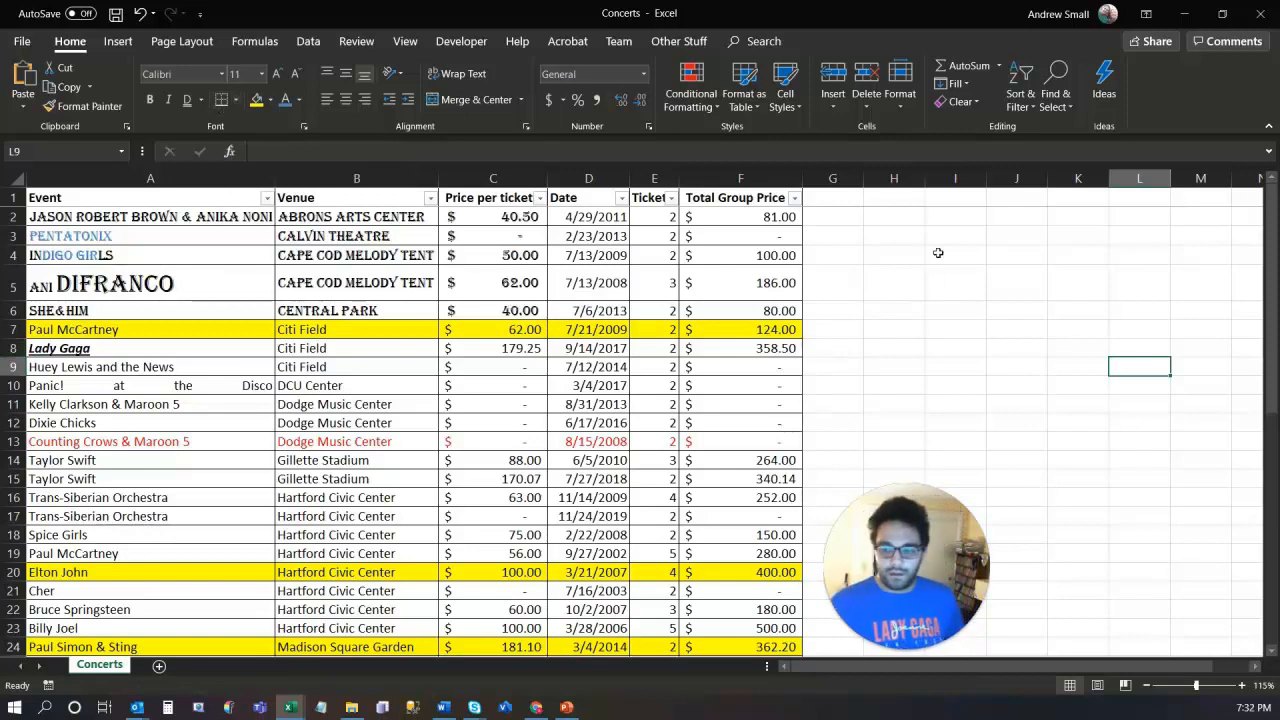
Step: Apply All Borders to the empty cell block H2:J8
{"action": "left_click_drag", "start_coordinate": [877, 216], "coordinate": [1042, 353]}
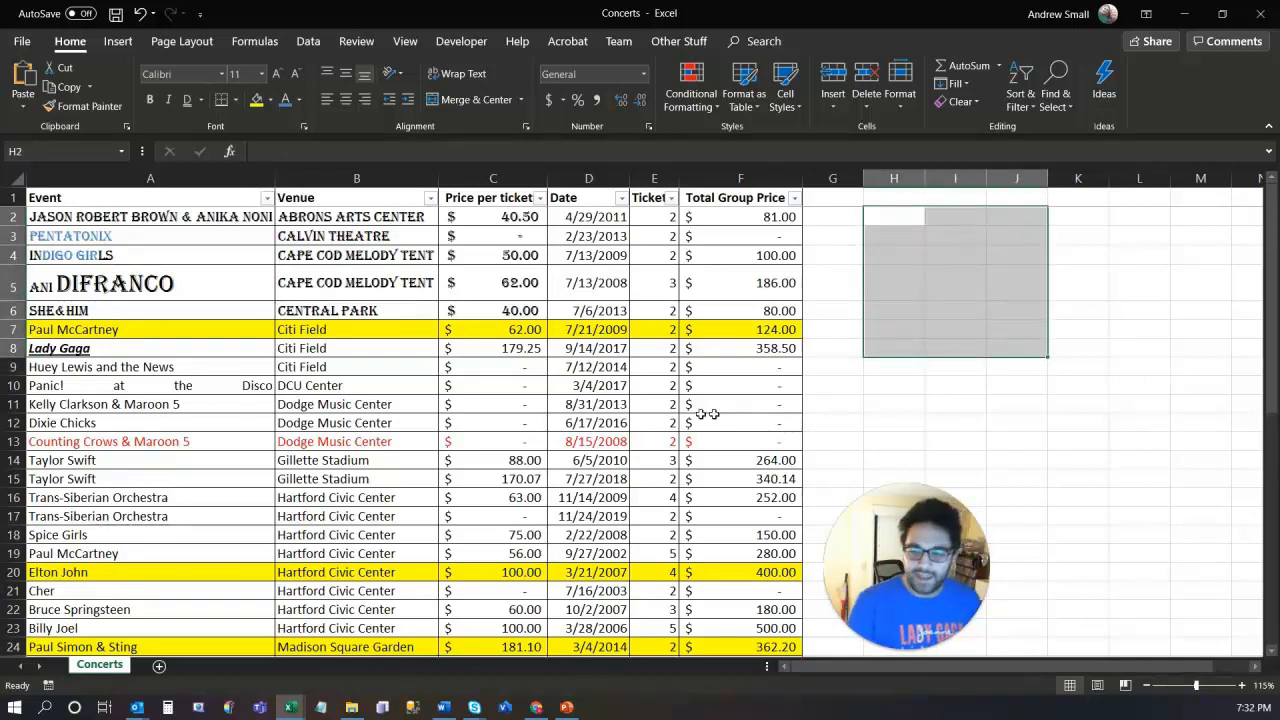
{"action": "left_click", "coordinate": [236, 102]}
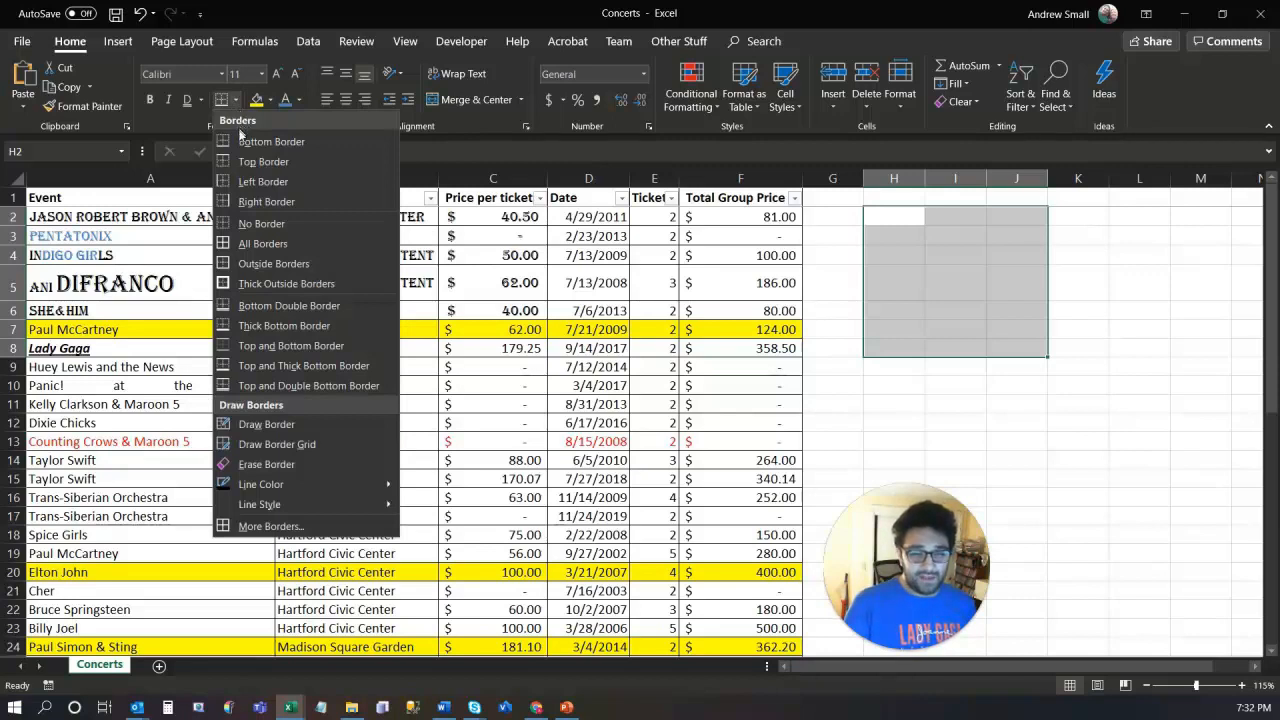
{"action": "left_click", "coordinate": [262, 246]}
{"action": "left_click", "coordinate": [962, 406]}
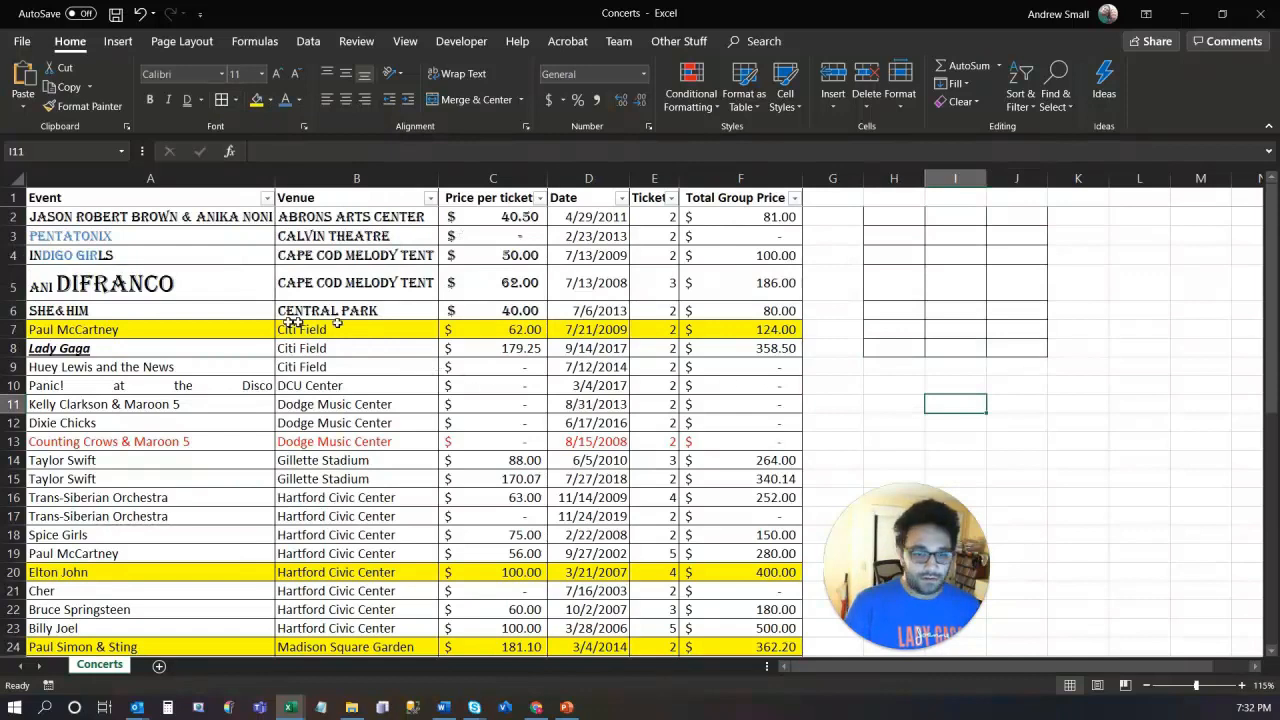
Step: Restyle H2:J8 with a Bottom Border, then a Top Border
{"action": "left_click_drag", "start_coordinate": [991, 346], "coordinate": [880, 214]}
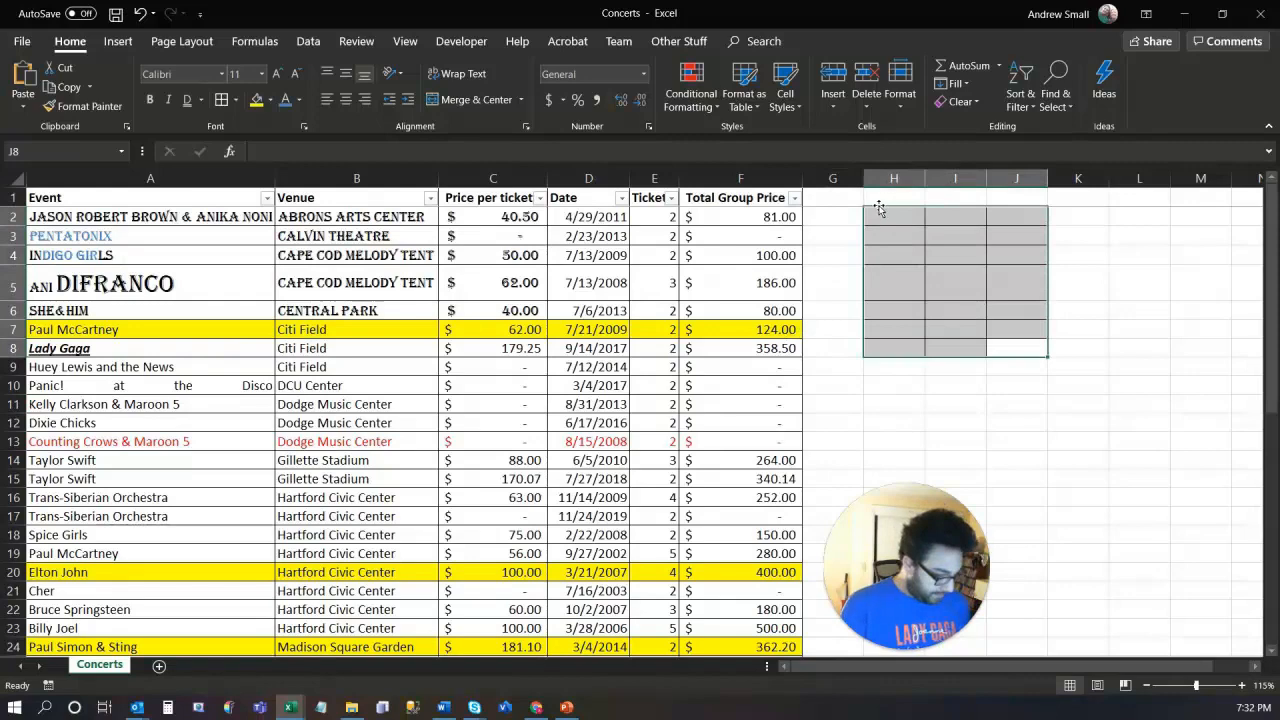
{"action": "key", "text": "Return"}
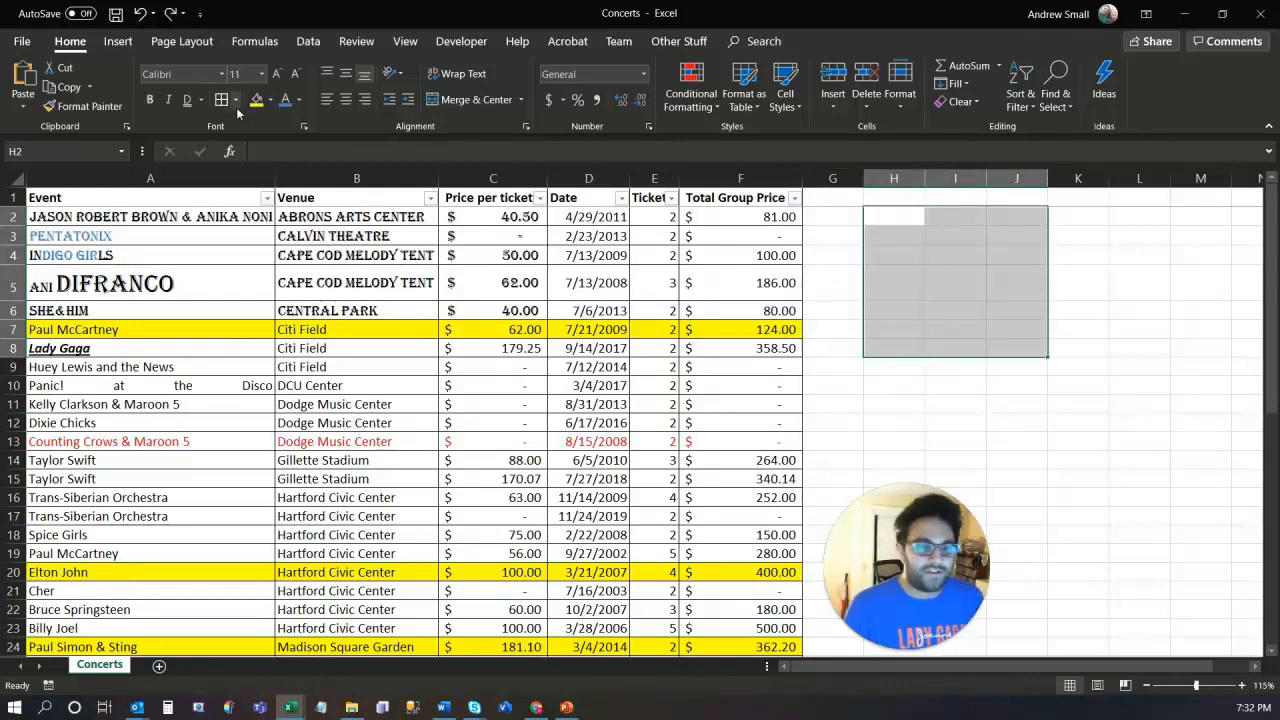
{"action": "left_click", "coordinate": [236, 100]}
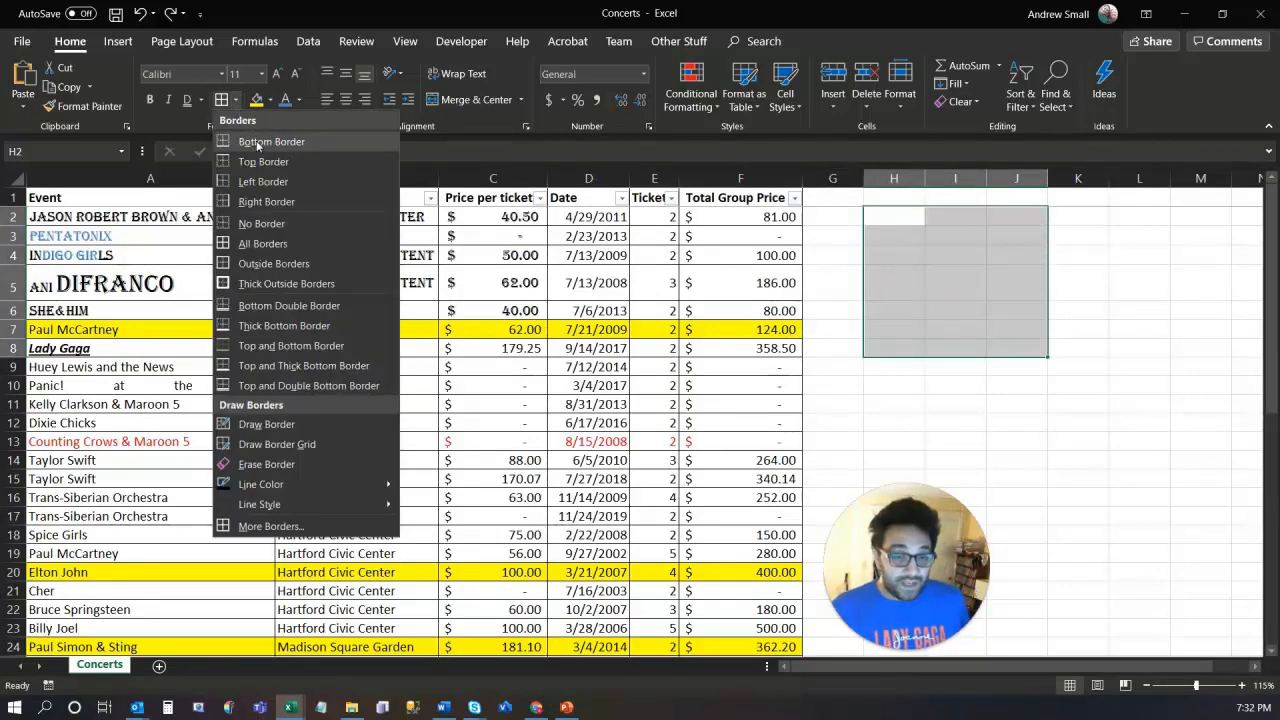
{"action": "left_click", "coordinate": [257, 146]}
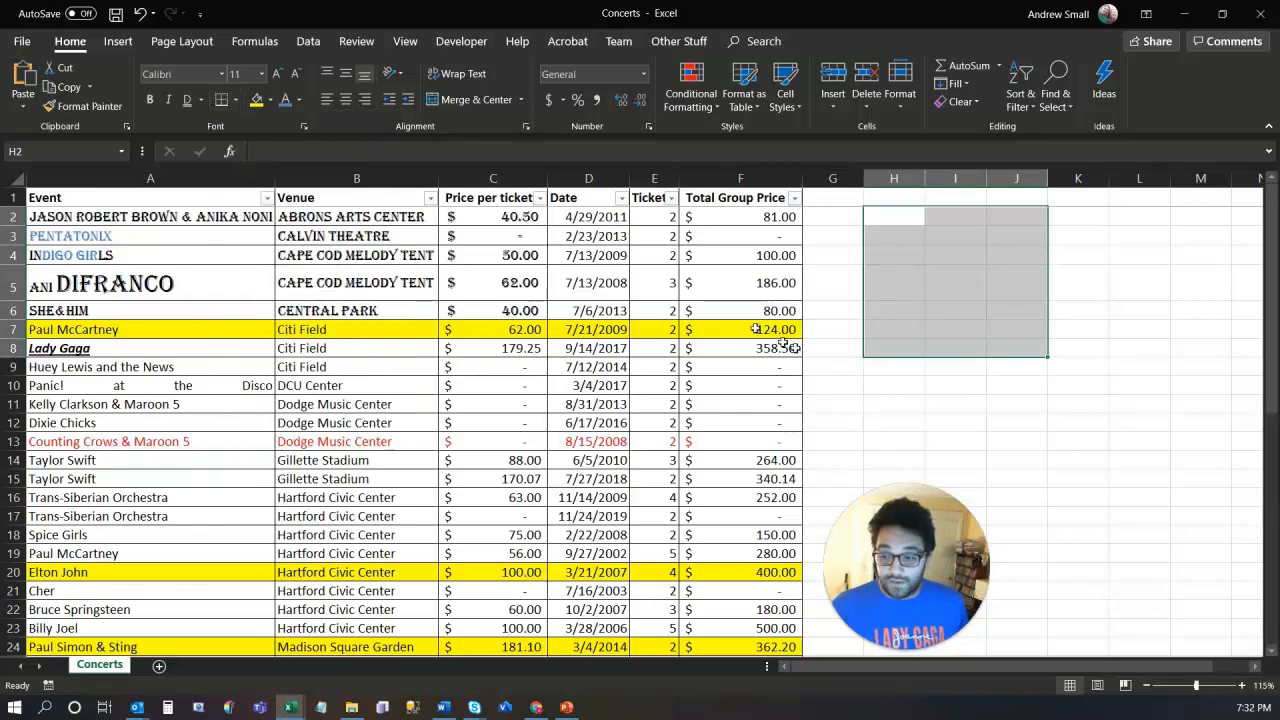
{"action": "left_click", "coordinate": [912, 386]}
{"action": "left_click_drag", "start_coordinate": [1018, 347], "coordinate": [852, 222]}
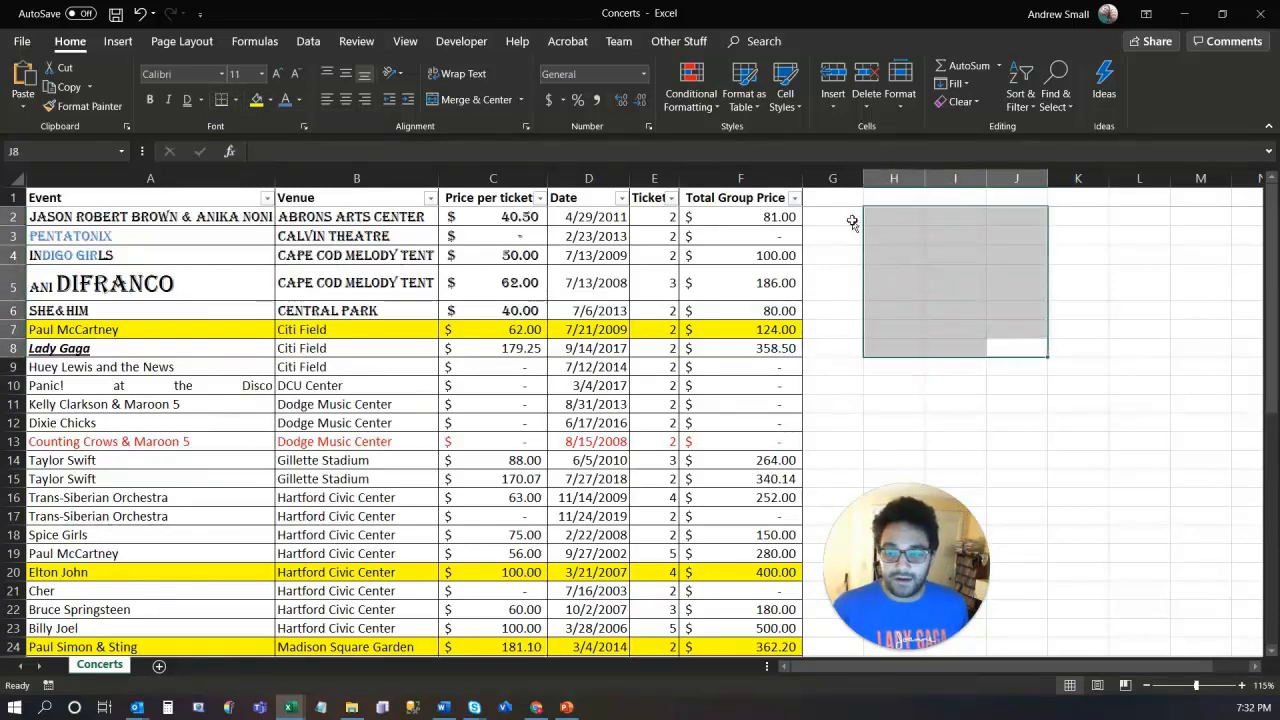
{"action": "left_click", "coordinate": [237, 101]}
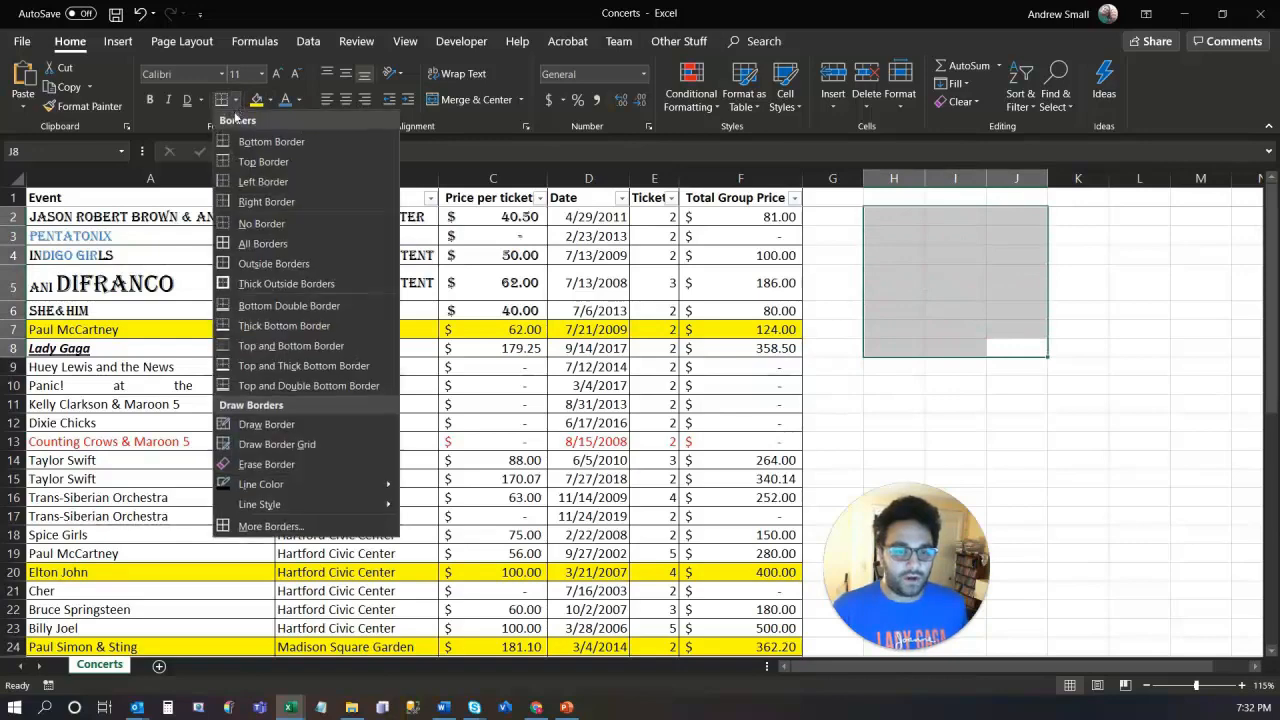
{"action": "left_click", "coordinate": [284, 170]}
{"action": "left_click", "coordinate": [1005, 430]}
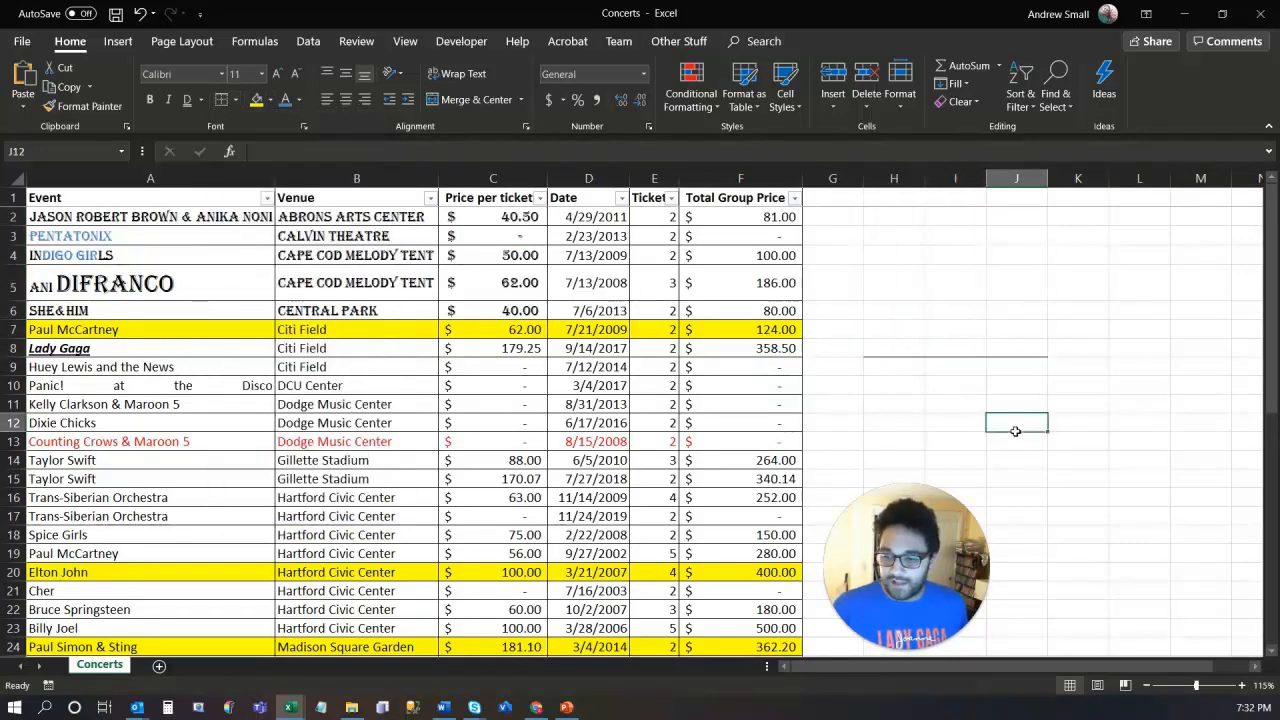
Step: Add a top border to the block H3:J8
{"action": "left_click_drag", "start_coordinate": [898, 348], "coordinate": [1014, 237]}
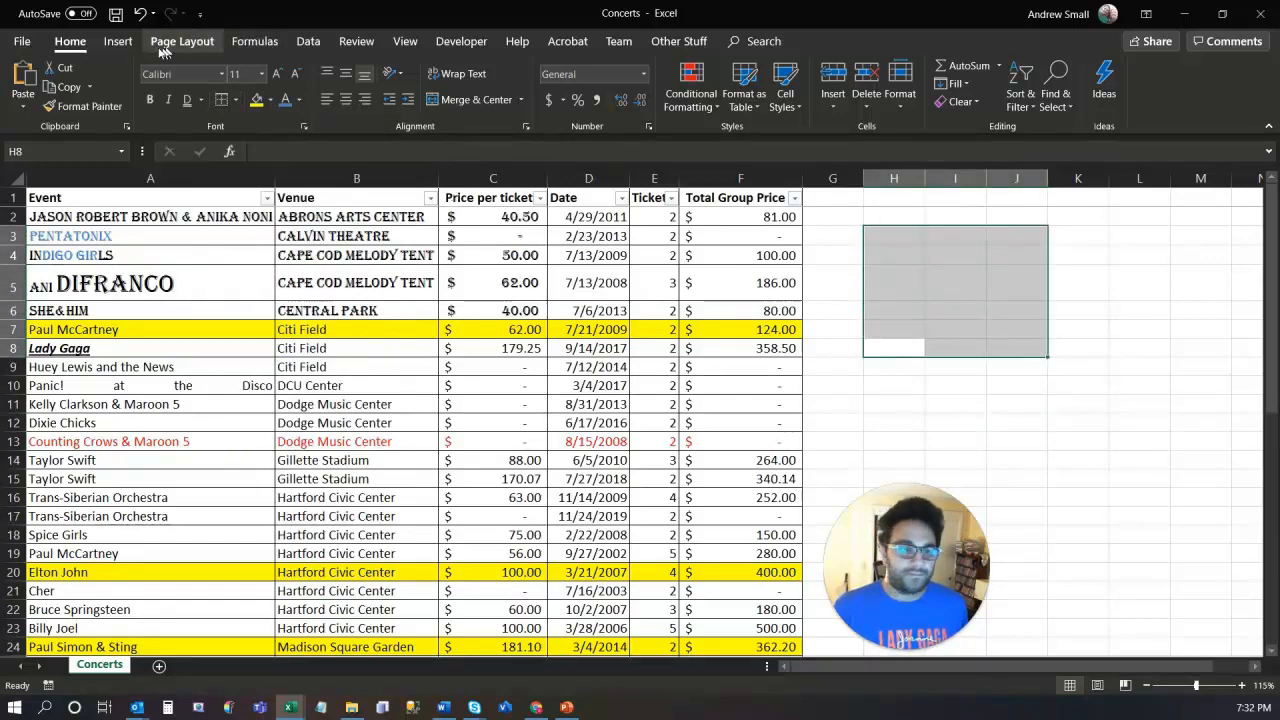
{"action": "left_click", "coordinate": [235, 100]}
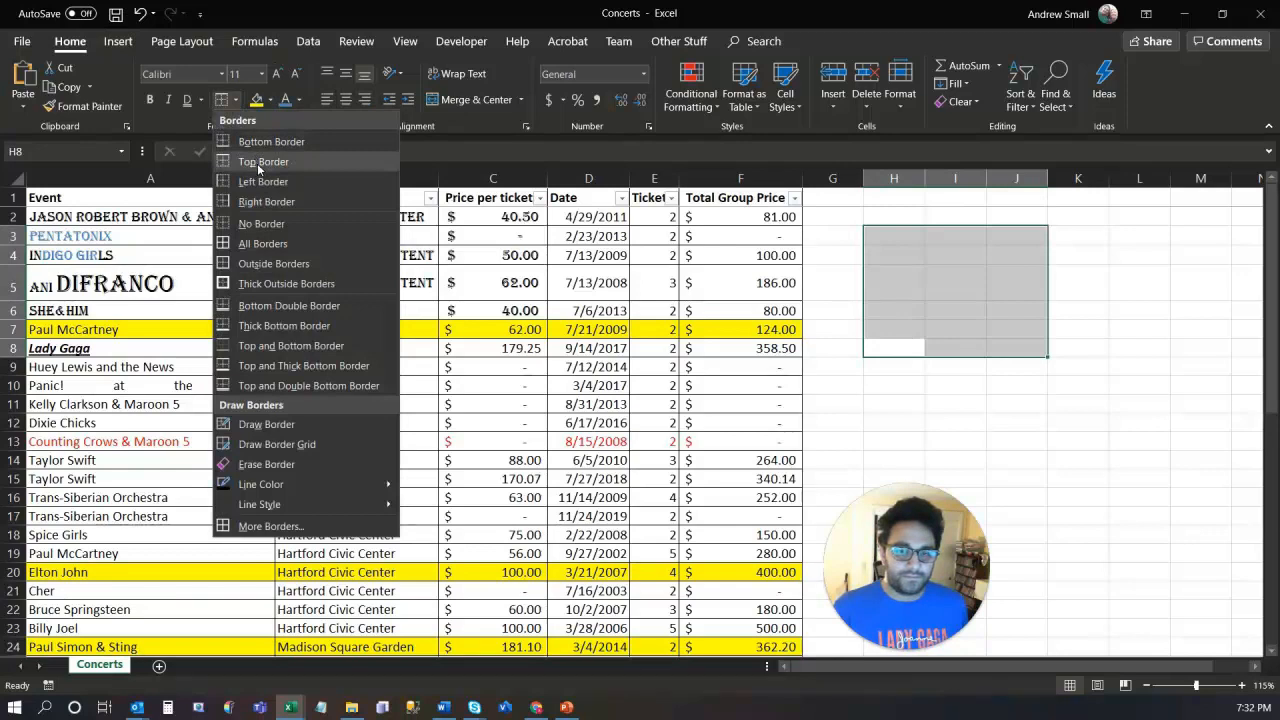
{"action": "left_click", "coordinate": [259, 163]}
{"action": "left_click", "coordinate": [992, 405]}
Step: Frame H3:J8 with a single Outside Borders outline box
{"action": "left_click_drag", "start_coordinate": [886, 236], "coordinate": [995, 349]}
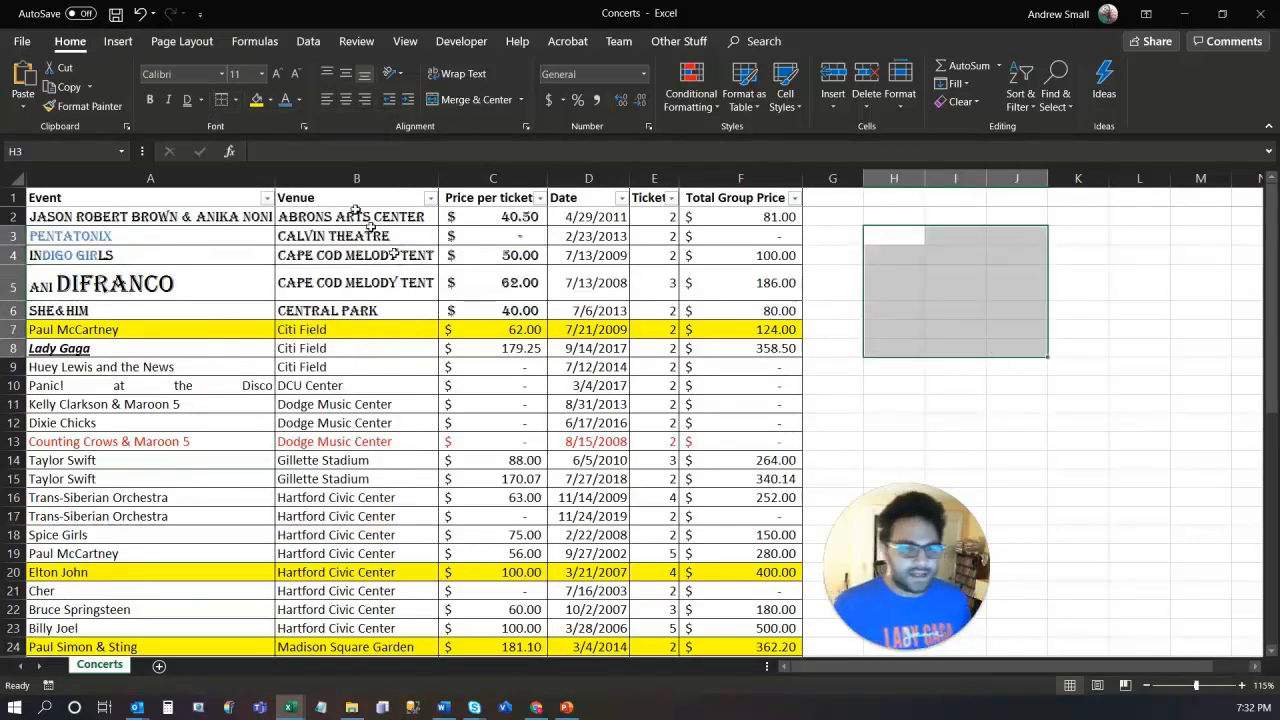
{"action": "left_click", "coordinate": [234, 101]}
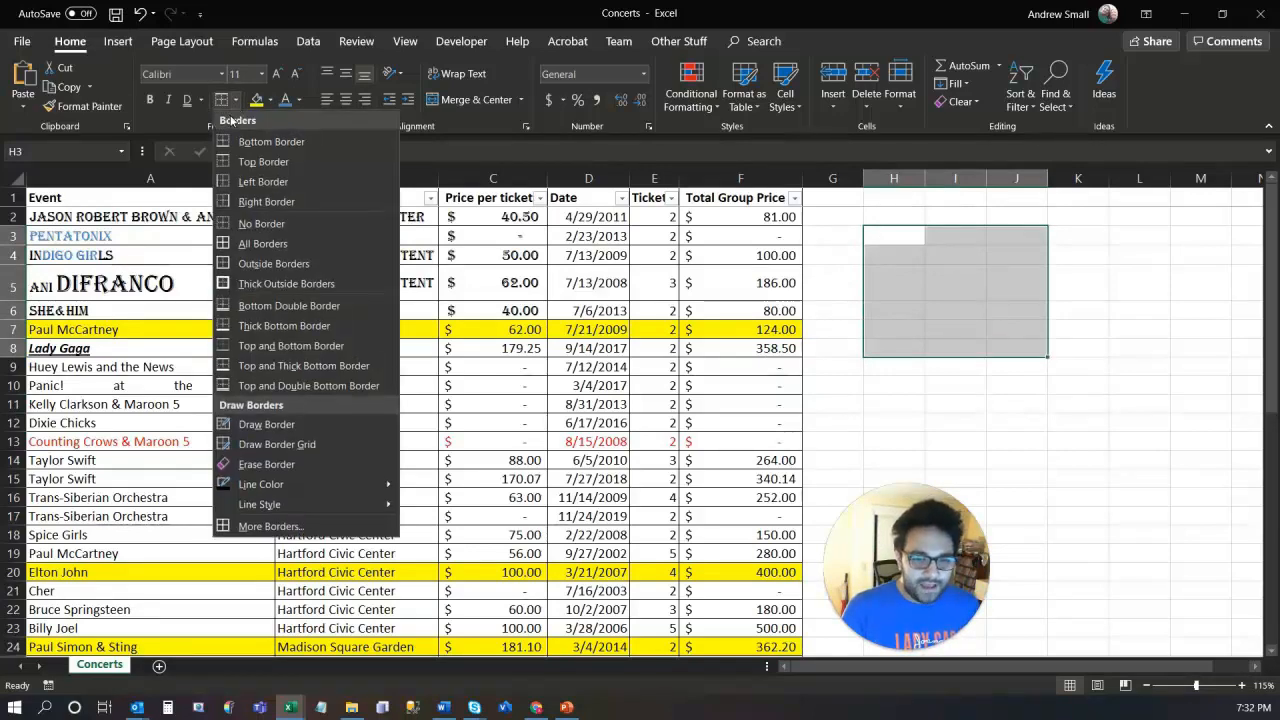
{"action": "left_click", "coordinate": [265, 264]}
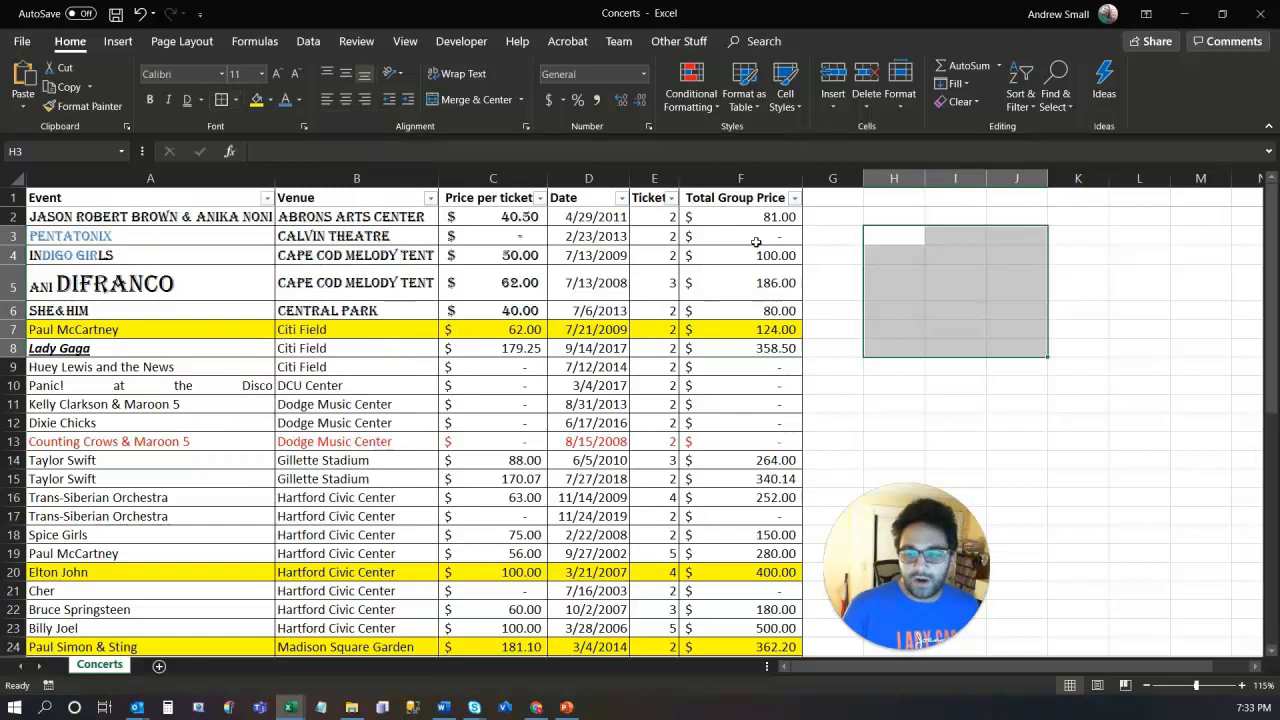
{"action": "left_click", "coordinate": [1110, 352]}
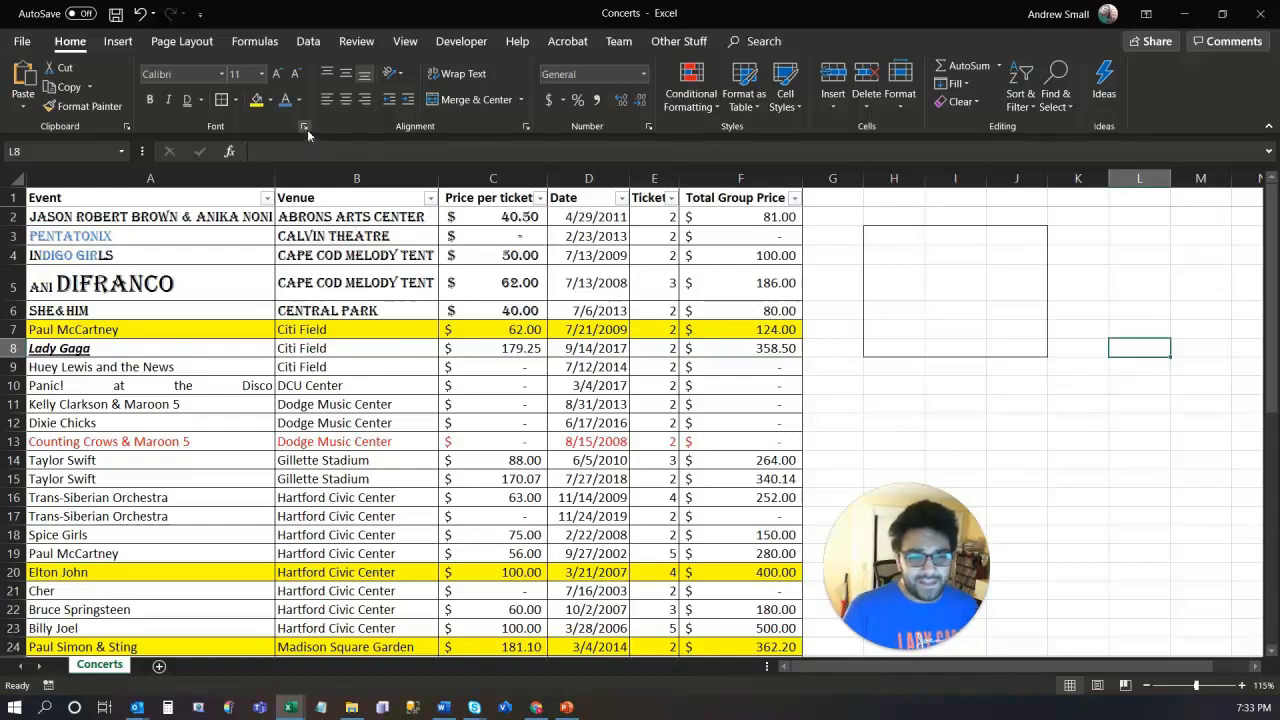
{"action": "left_click", "coordinate": [236, 100]}
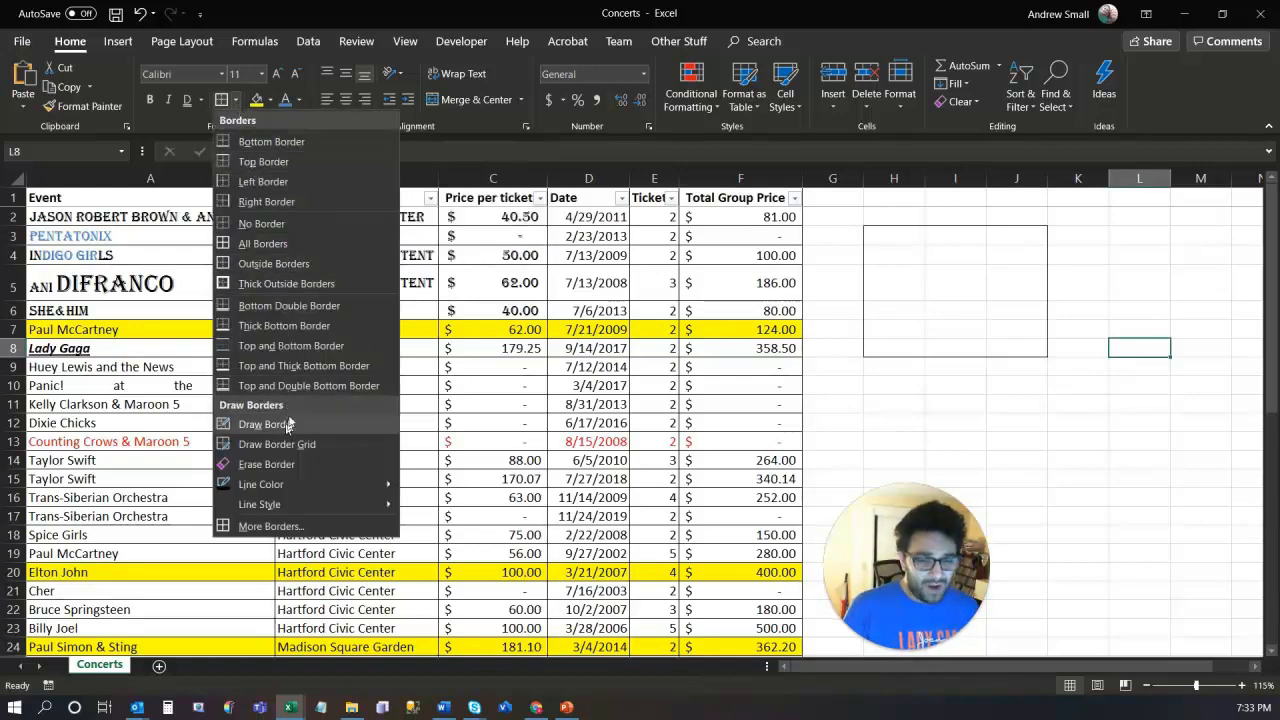
{"action": "left_click", "coordinate": [268, 20]}
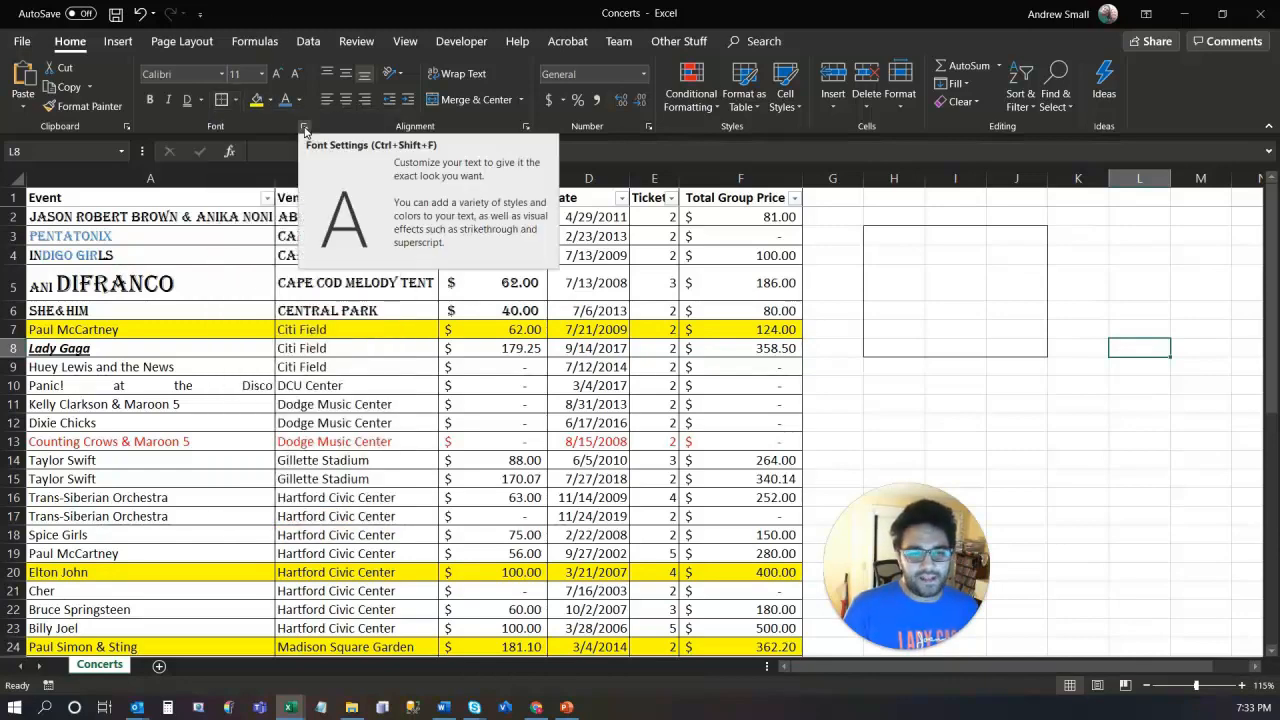
Step: In Format Cells, give cell L8 orange dotted top and bottom border lines
{"action": "left_click", "coordinate": [304, 128]}
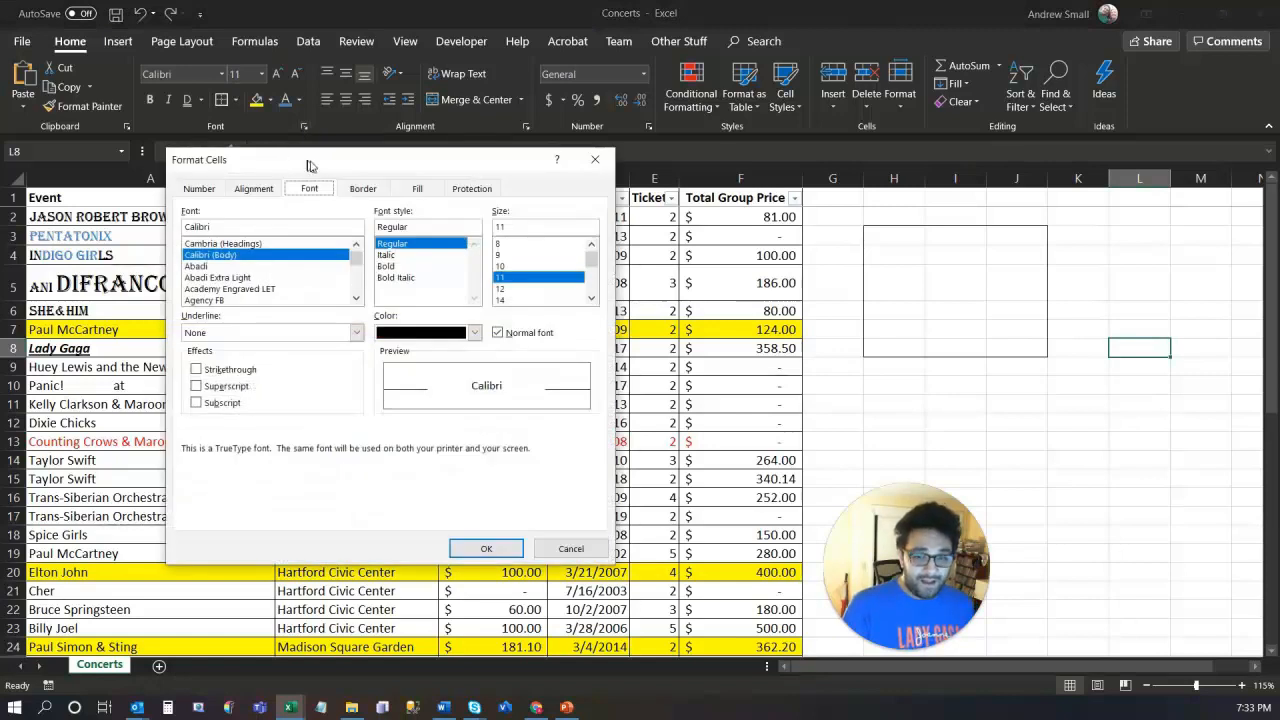
{"action": "left_click", "coordinate": [363, 188]}
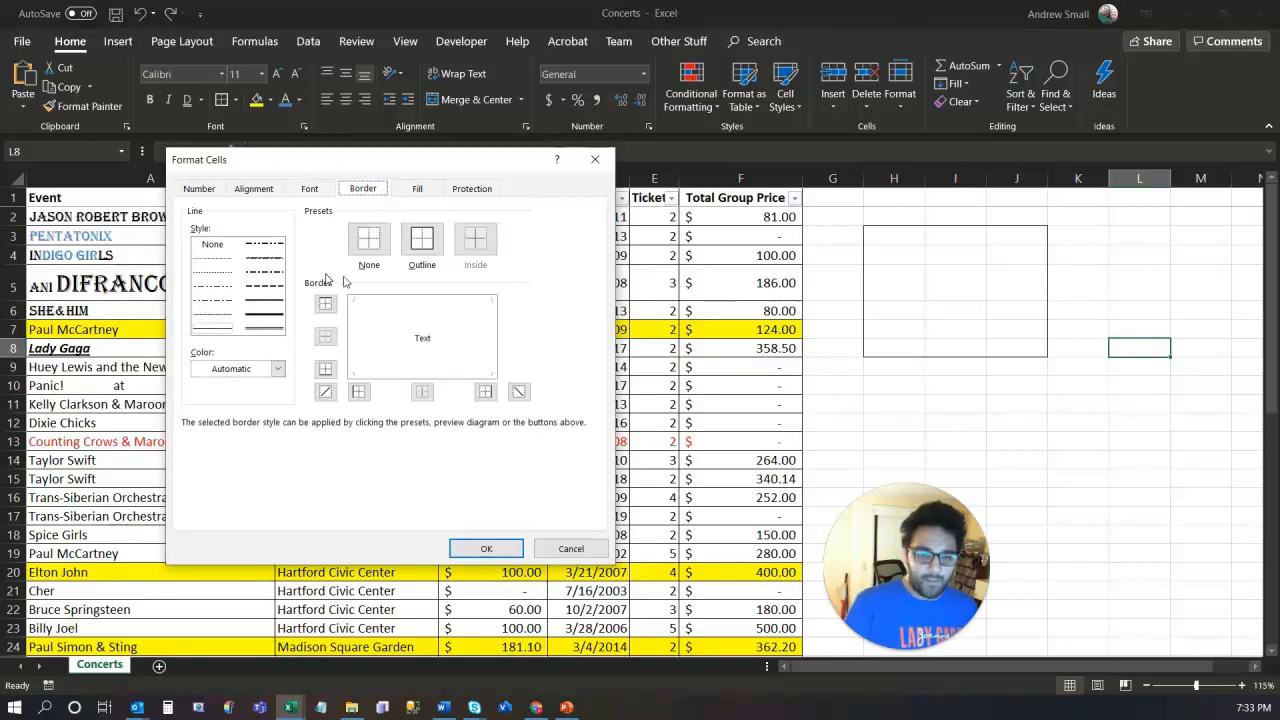
{"action": "left_click", "coordinate": [212, 266]}
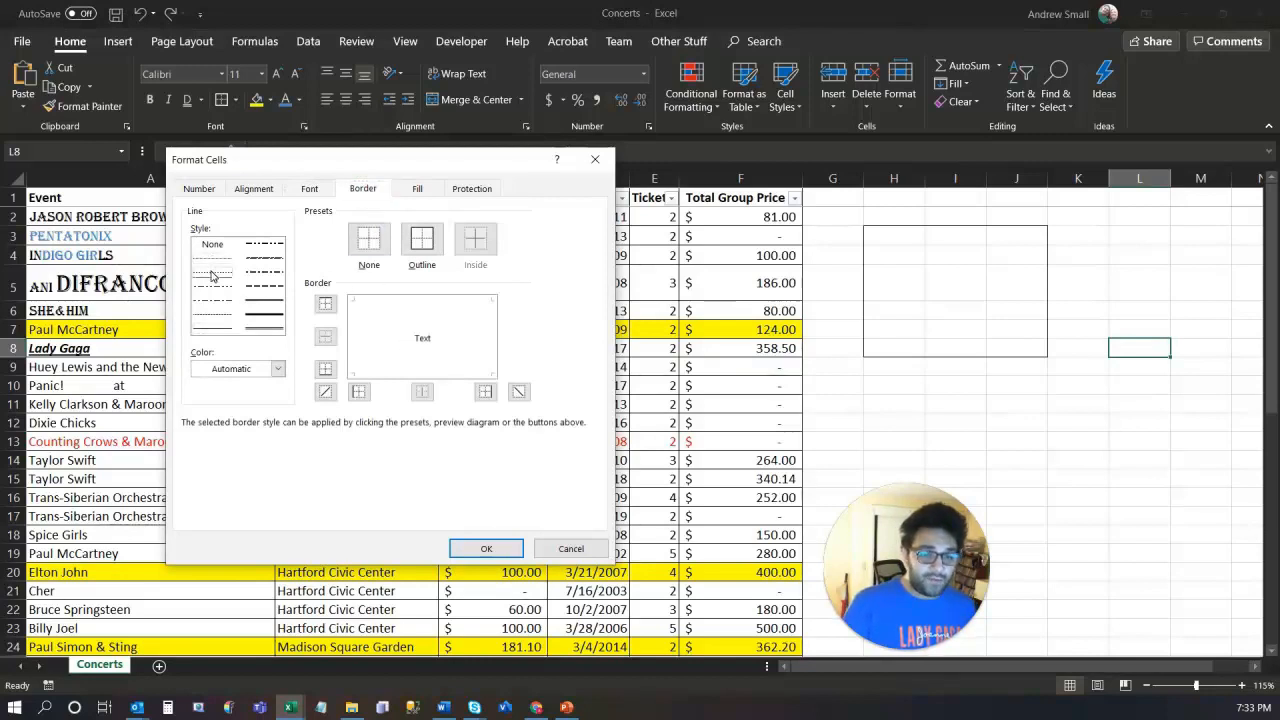
{"action": "left_click", "coordinate": [278, 368]}
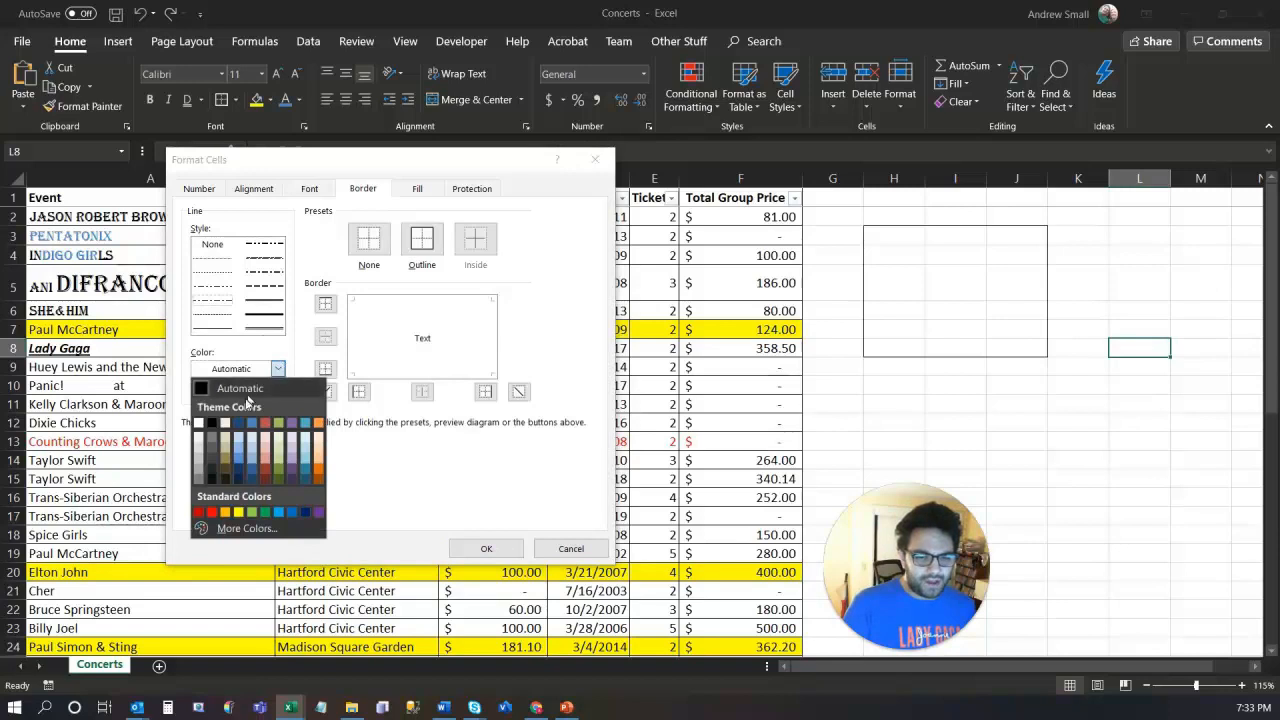
{"action": "left_click", "coordinate": [318, 423]}
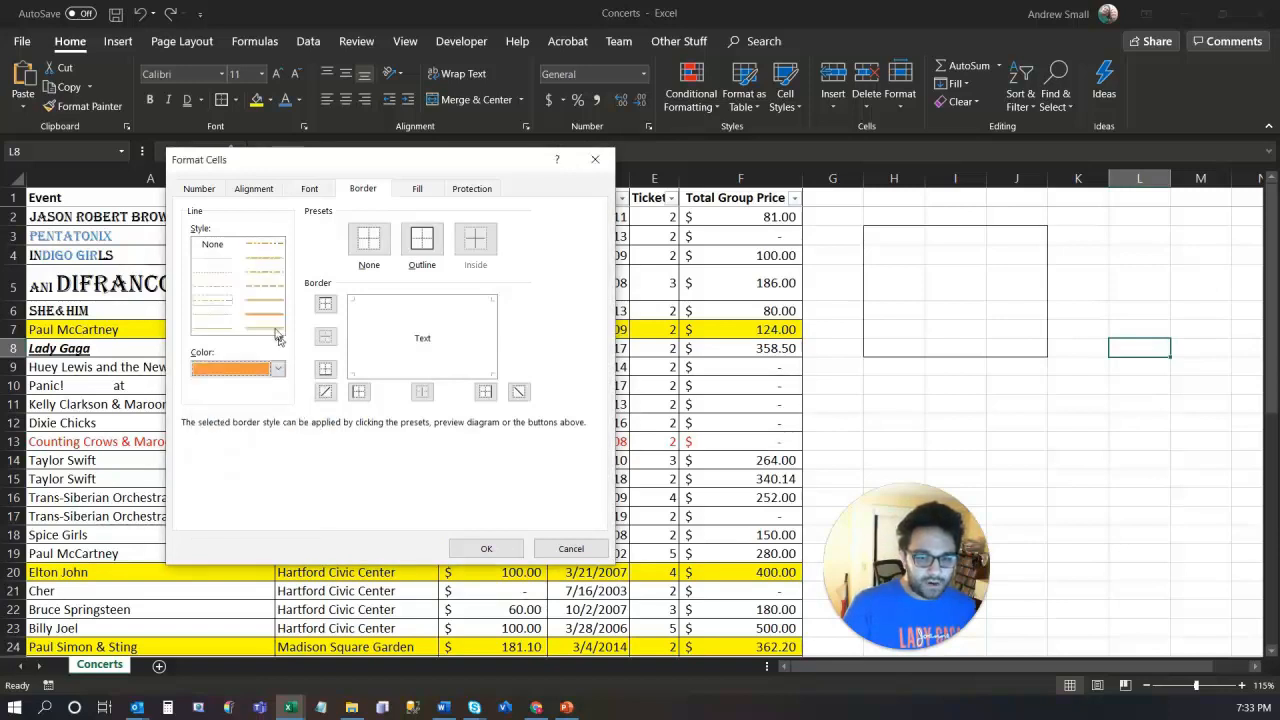
{"action": "left_click", "coordinate": [325, 370]}
{"action": "left_click", "coordinate": [325, 303]}
Step: Add dark blue left and right borders to L8 and confirm
{"action": "left_click", "coordinate": [278, 369]}
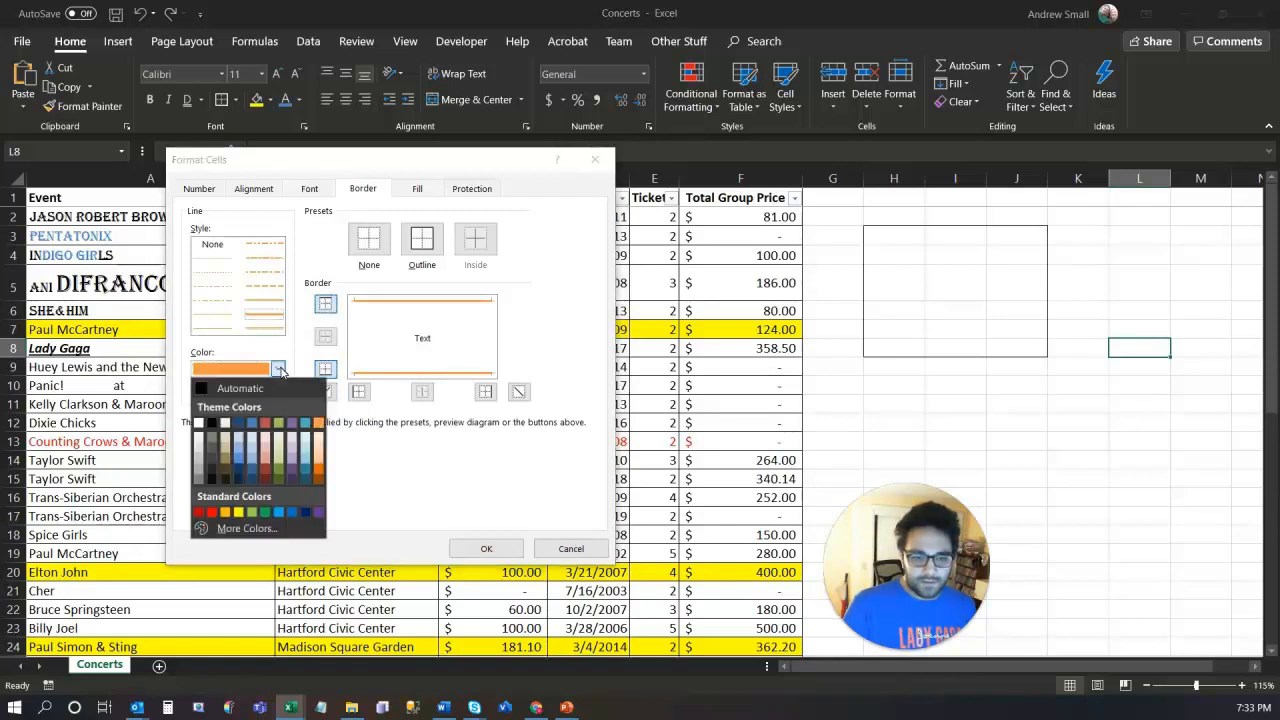
{"action": "left_click", "coordinate": [242, 423]}
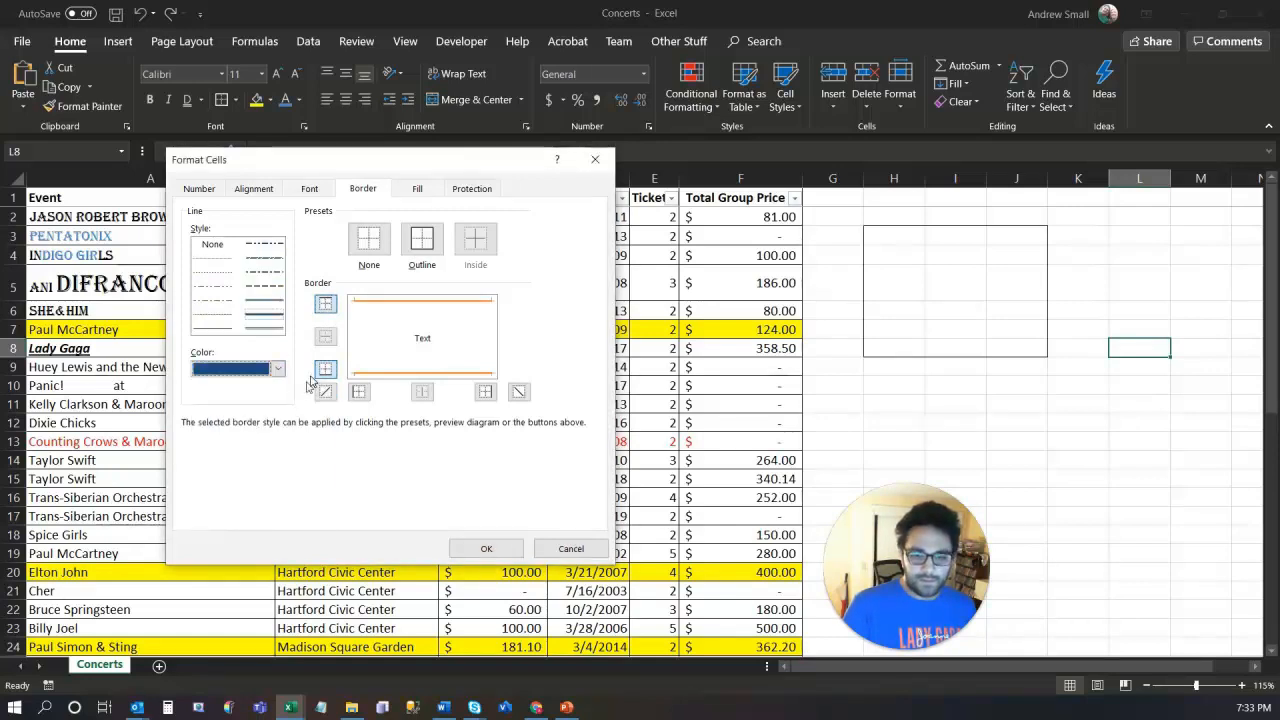
{"action": "left_click", "coordinate": [359, 391]}
{"action": "left_click", "coordinate": [485, 391]}
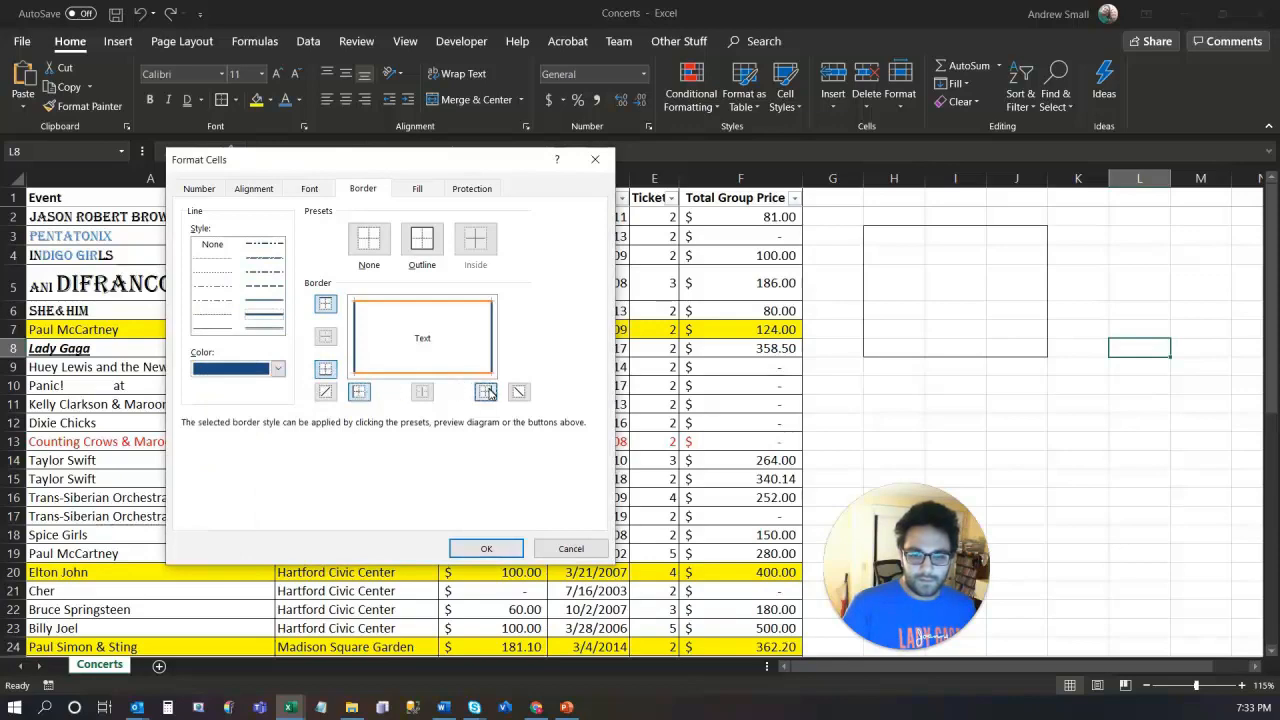
{"action": "left_click", "coordinate": [487, 550]}
{"action": "key", "text": "ctrl+c"}
{"action": "left_click", "coordinate": [1125, 440]}
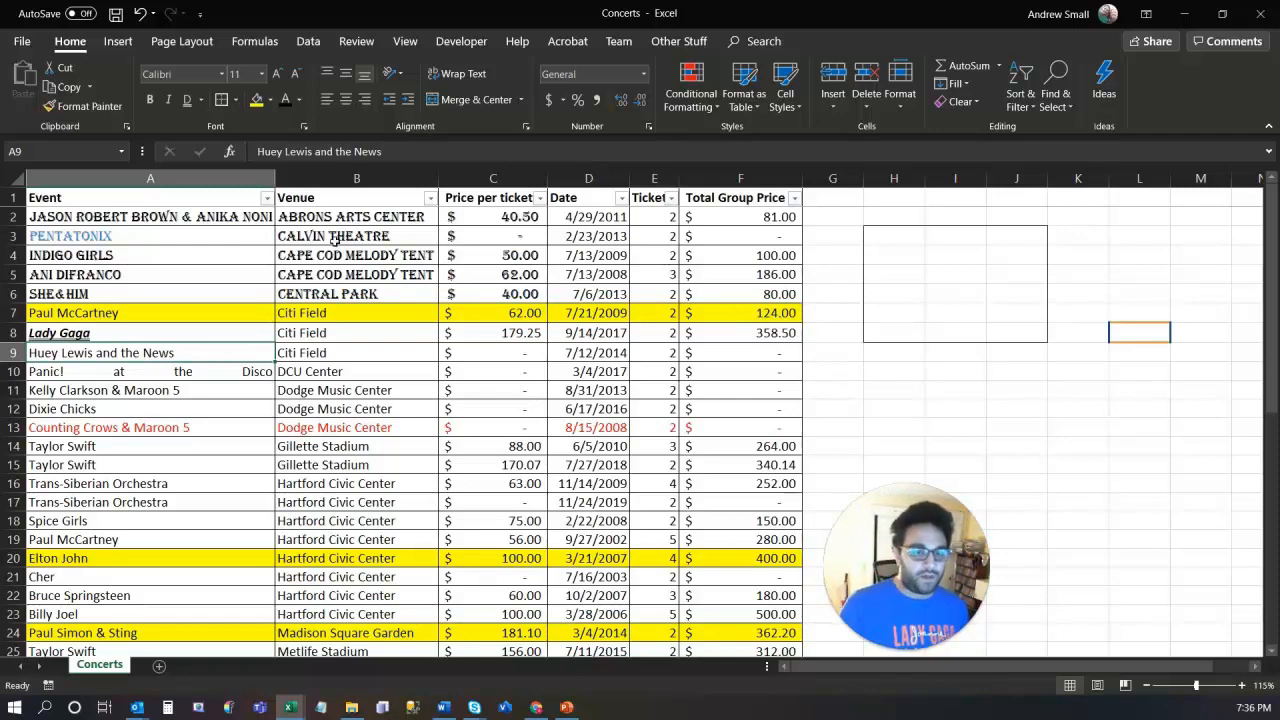
Step: Select columns A and B
{"action": "left_click_drag", "start_coordinate": [250, 178], "coordinate": [1215, 176]}
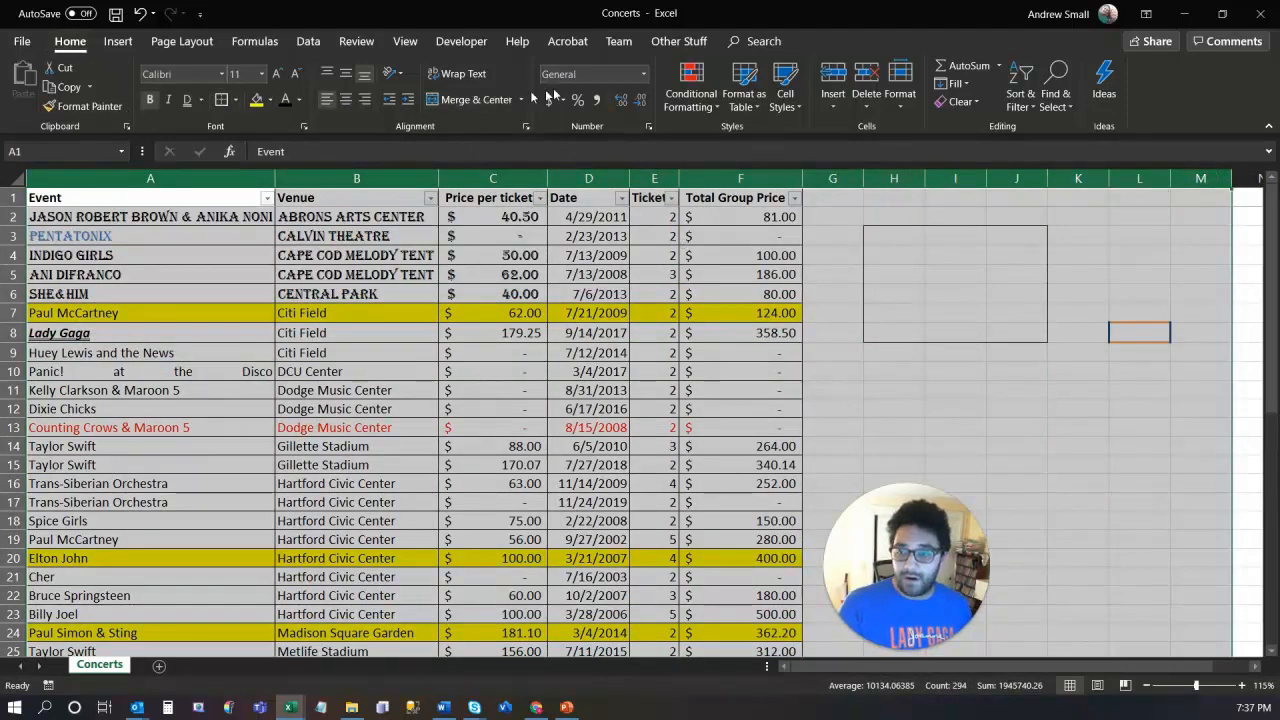
Step: Wipe the sheet with Clear All, undo it with Ctrl+Z, and reopen the Clear options
{"action": "left_click", "coordinate": [975, 104]}
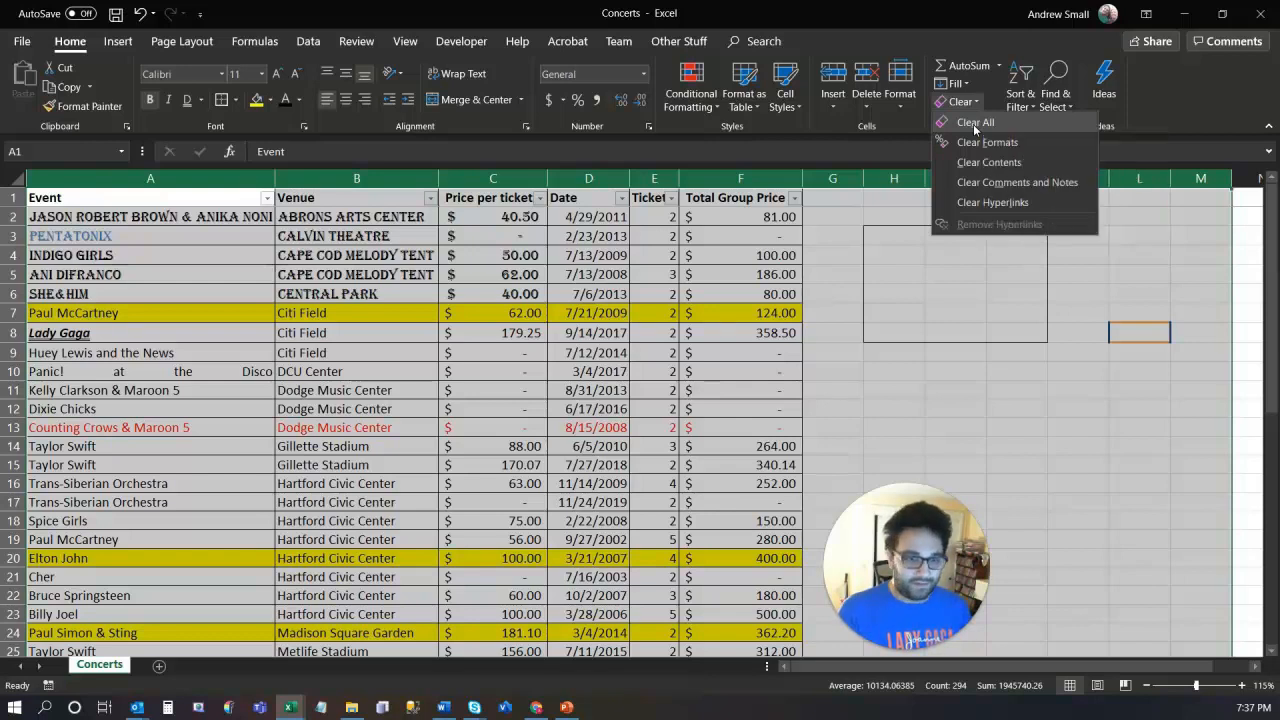
{"action": "left_click", "coordinate": [973, 124]}
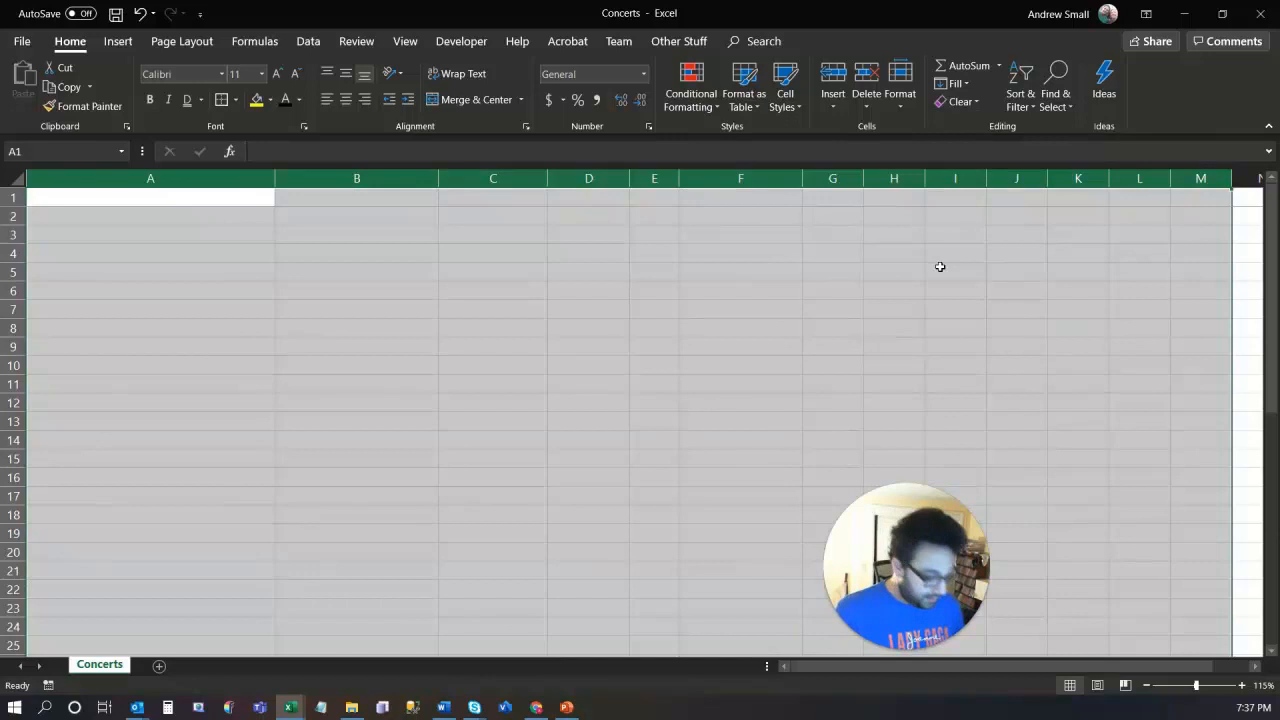
{"action": "key", "text": "ctrl+z"}
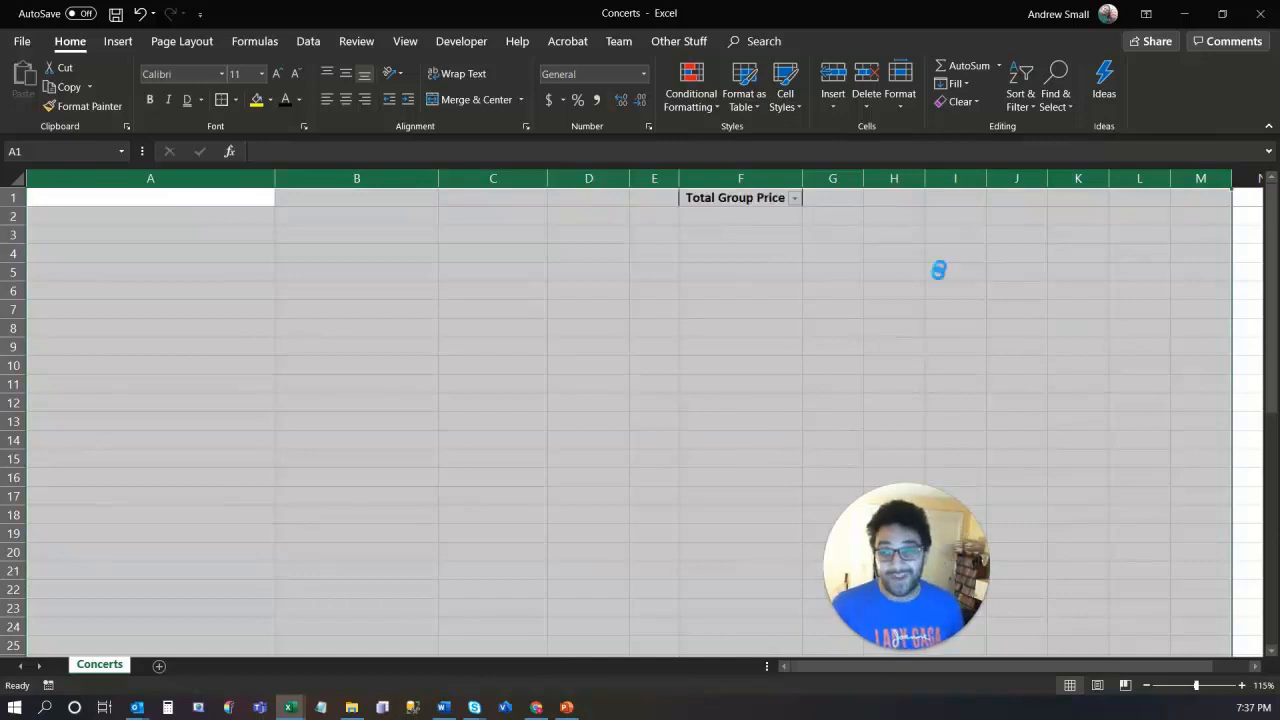
{"action": "left_click", "coordinate": [980, 103]}
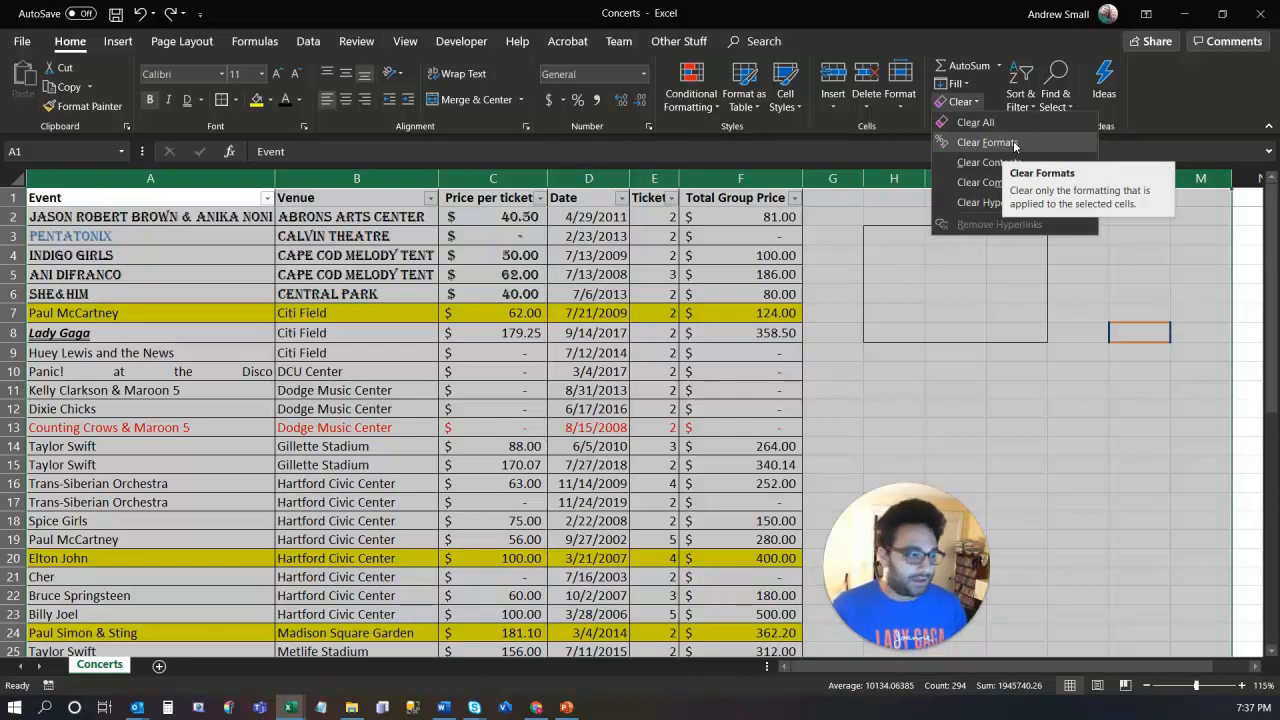
Step: Apply Clear Formats, leaving plain values with dates as serial numbers
{"action": "left_click", "coordinate": [1015, 145]}
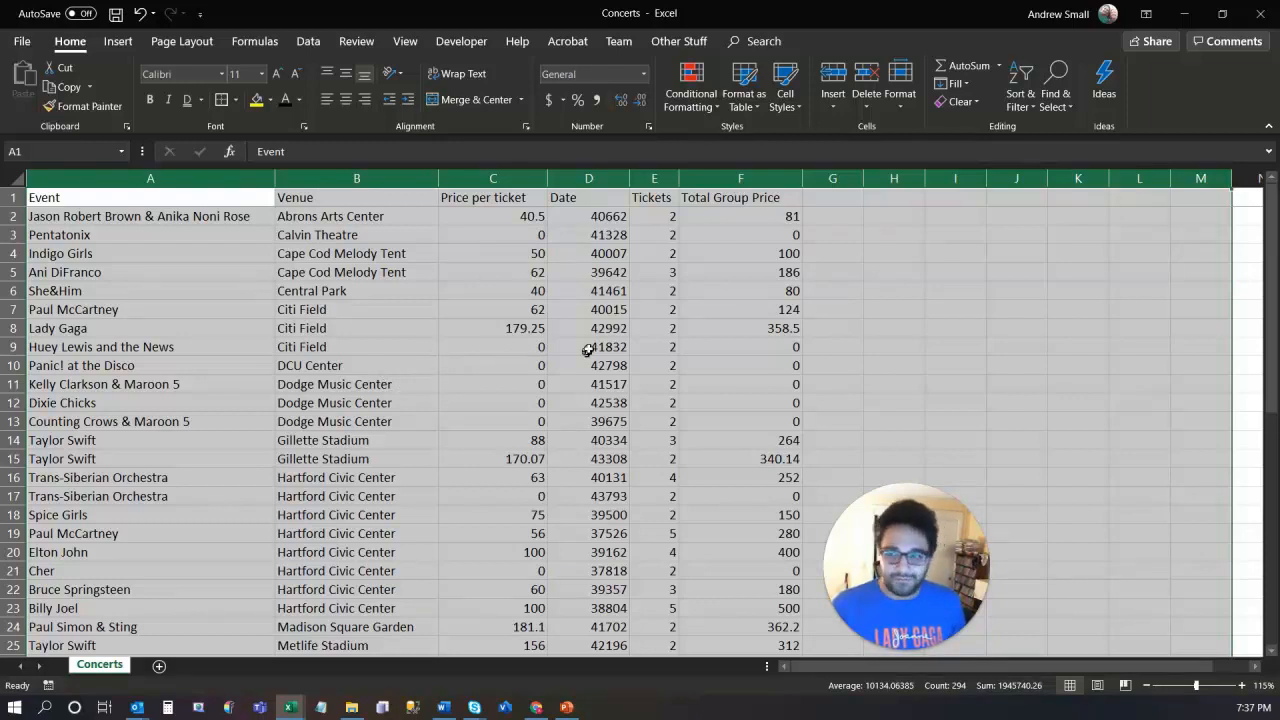
{"action": "left_click_drag", "start_coordinate": [160, 199], "coordinate": [611, 248]}
{"action": "left_click_drag", "start_coordinate": [487, 361], "coordinate": [480, 351]}
Step: Select the whole table with Ctrl+A and apply All Borders to every cell
{"action": "key", "text": "ctrl+a"}
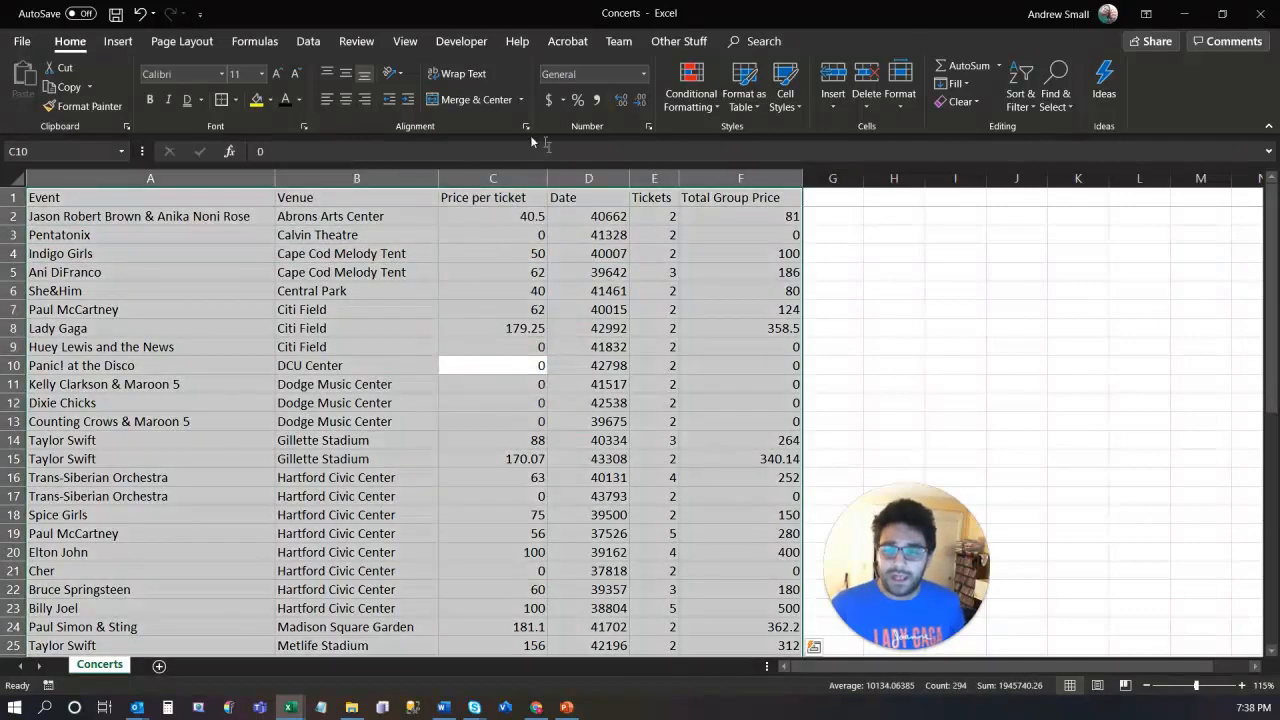
{"action": "left_click", "coordinate": [236, 102]}
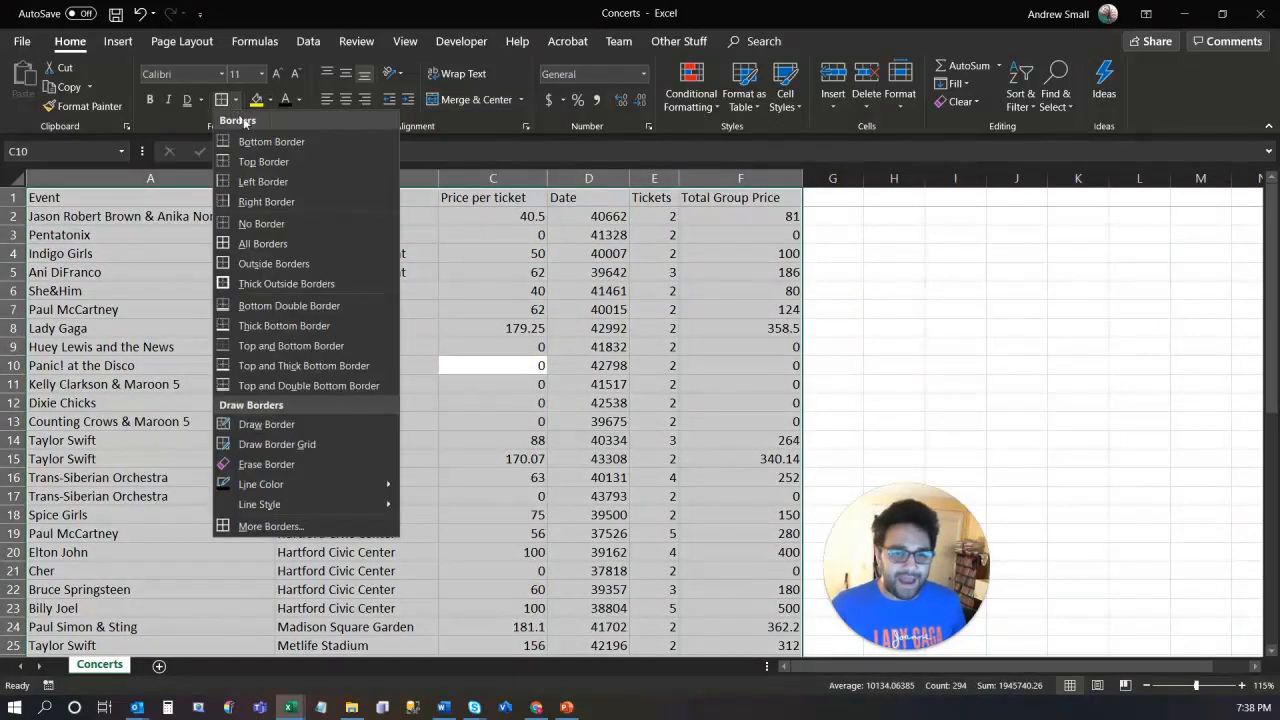
{"action": "left_click", "coordinate": [288, 238]}
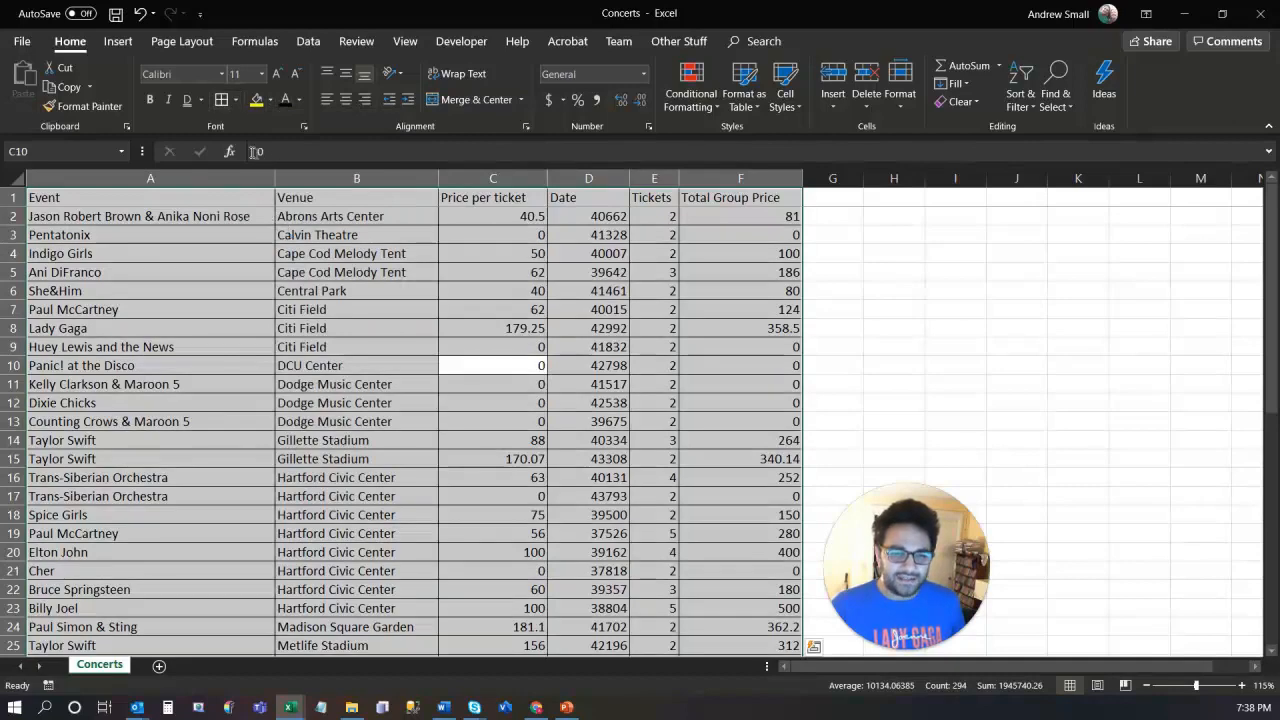
{"action": "left_click_drag", "start_coordinate": [176, 197], "coordinate": [730, 176]}
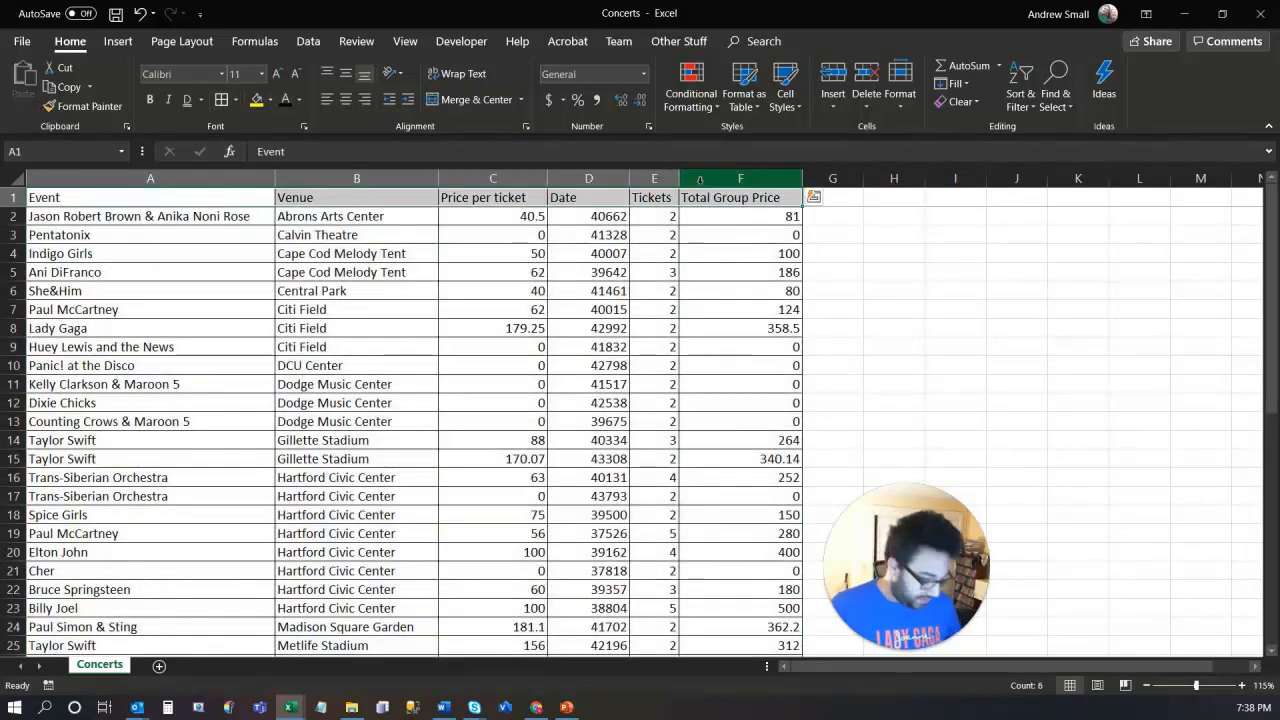
Step: Bold the header row A1:F1 and format column D as Short Date
{"action": "key", "text": "ctrl+b"}
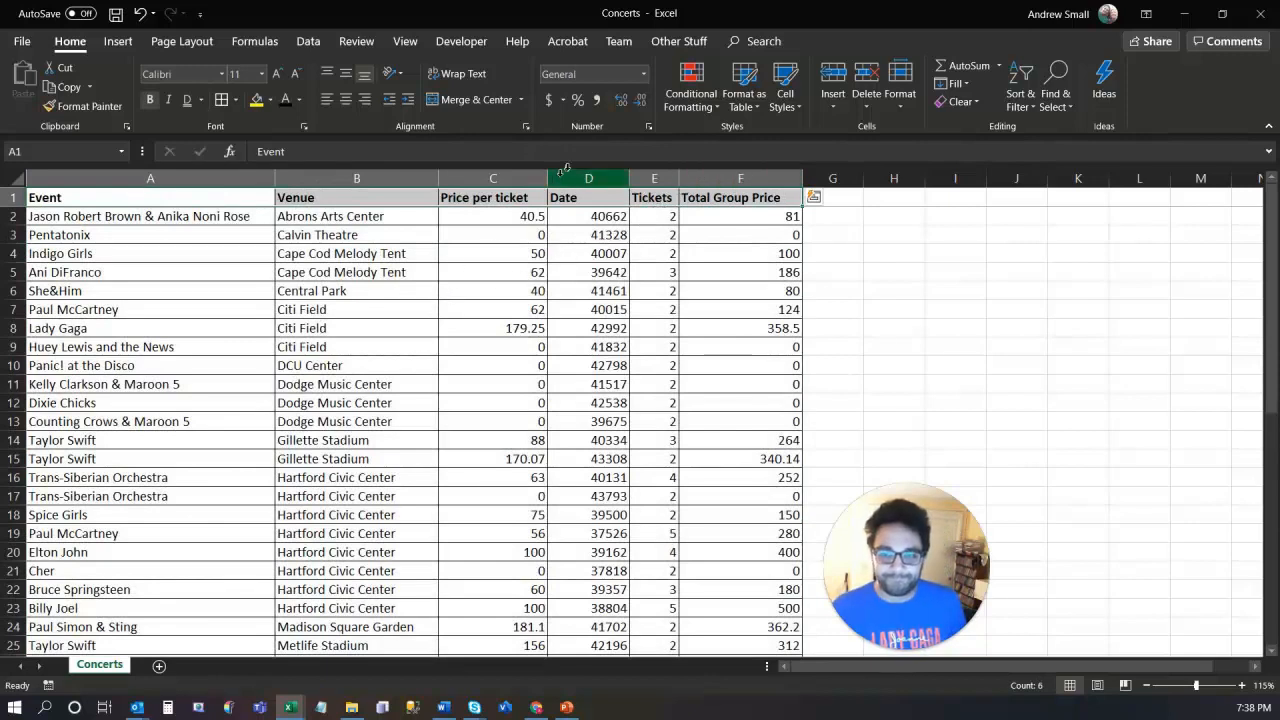
{"action": "left_click", "coordinate": [589, 178]}
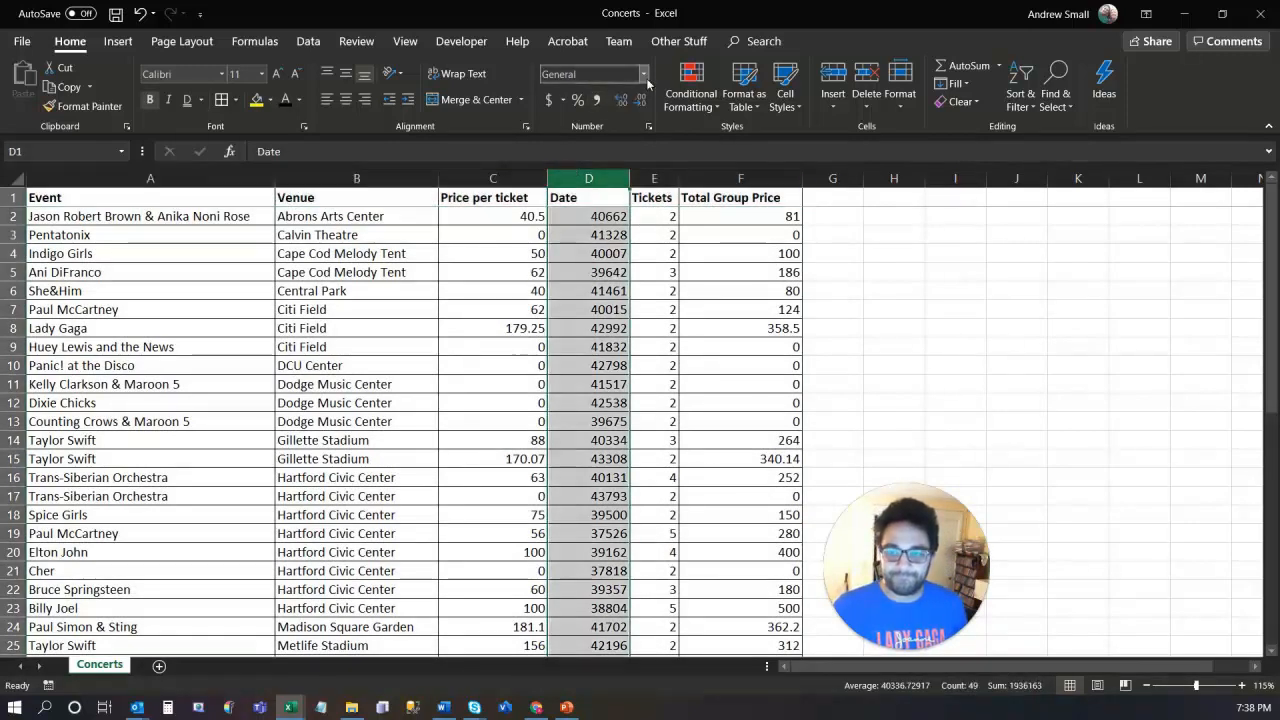
{"action": "left_click", "coordinate": [644, 76]}
{"action": "left_click", "coordinate": [597, 232]}
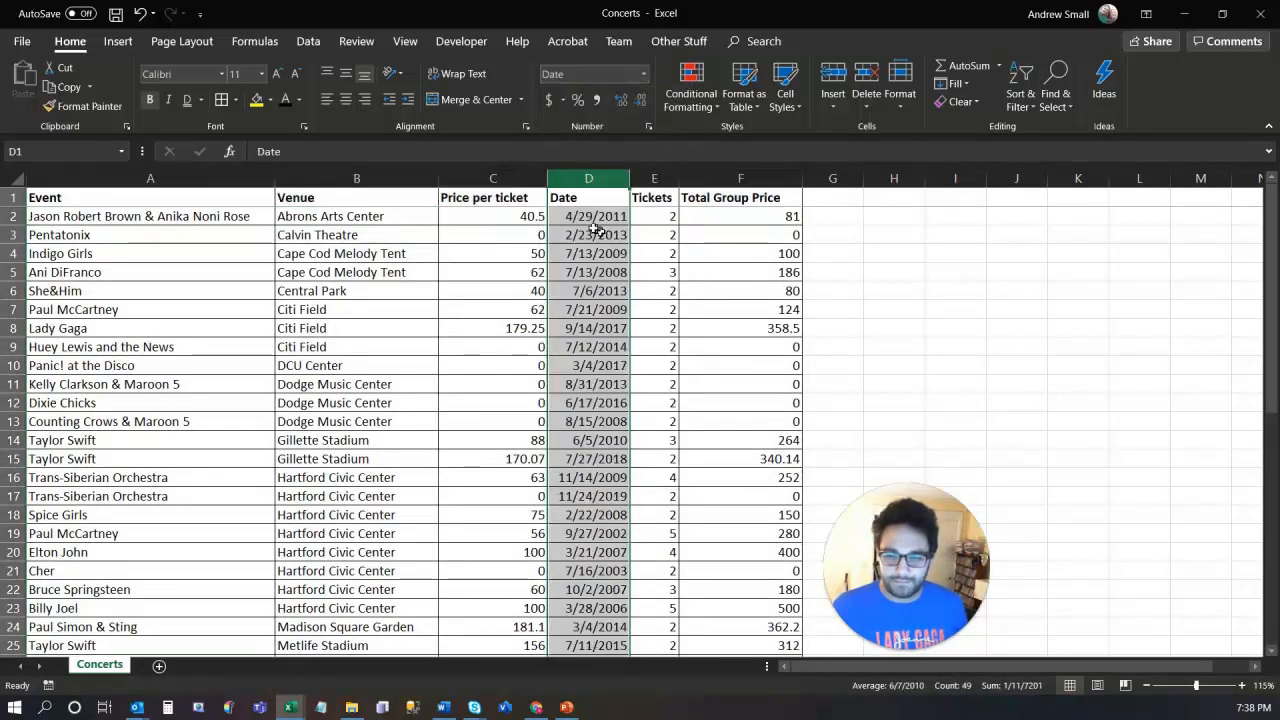
Step: Give the Price per ticket and Total Group Price columns Accounting ($) format
{"action": "left_click", "coordinate": [505, 178]}
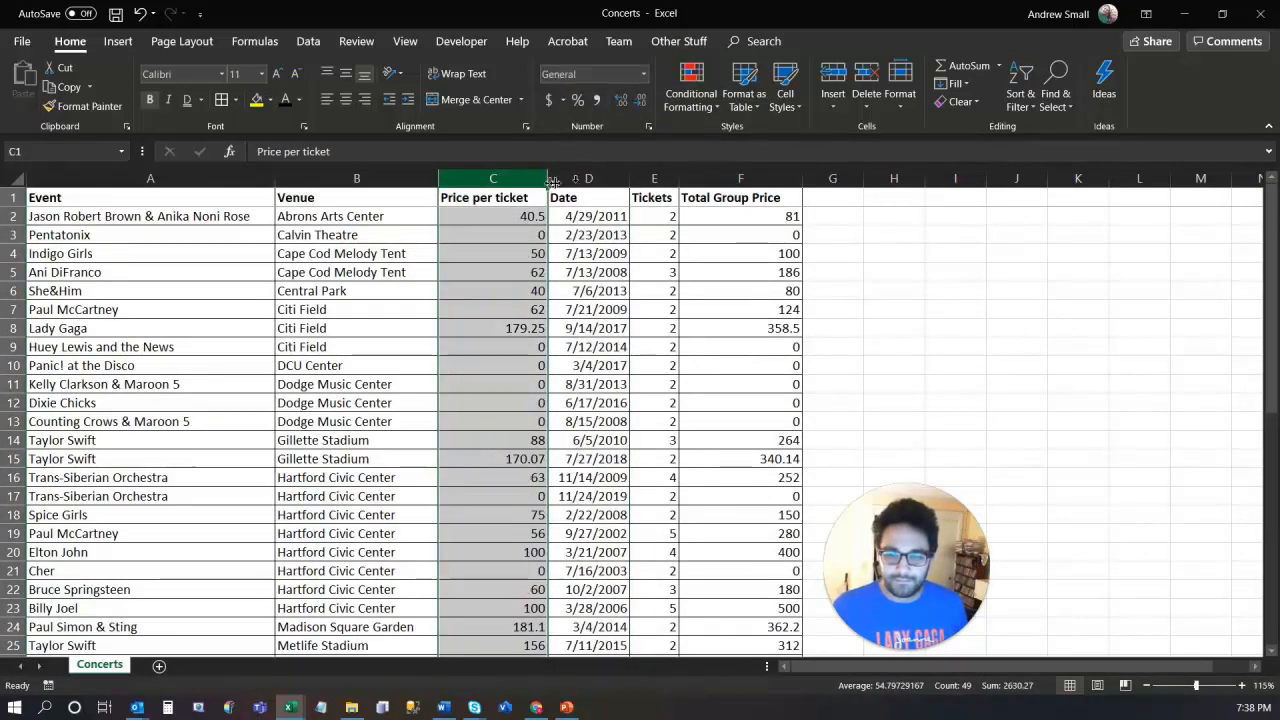
{"action": "left_click", "coordinate": [704, 181], "text": "ctrl"}
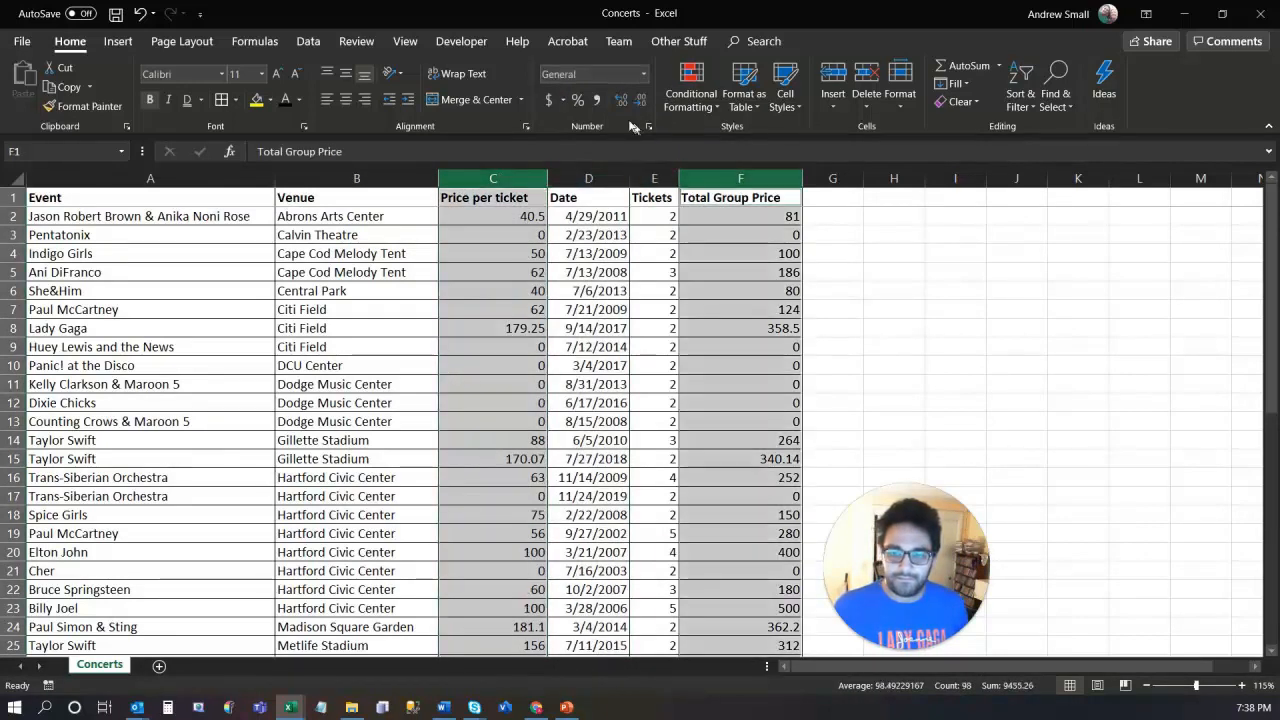
{"action": "left_click", "coordinate": [548, 100]}
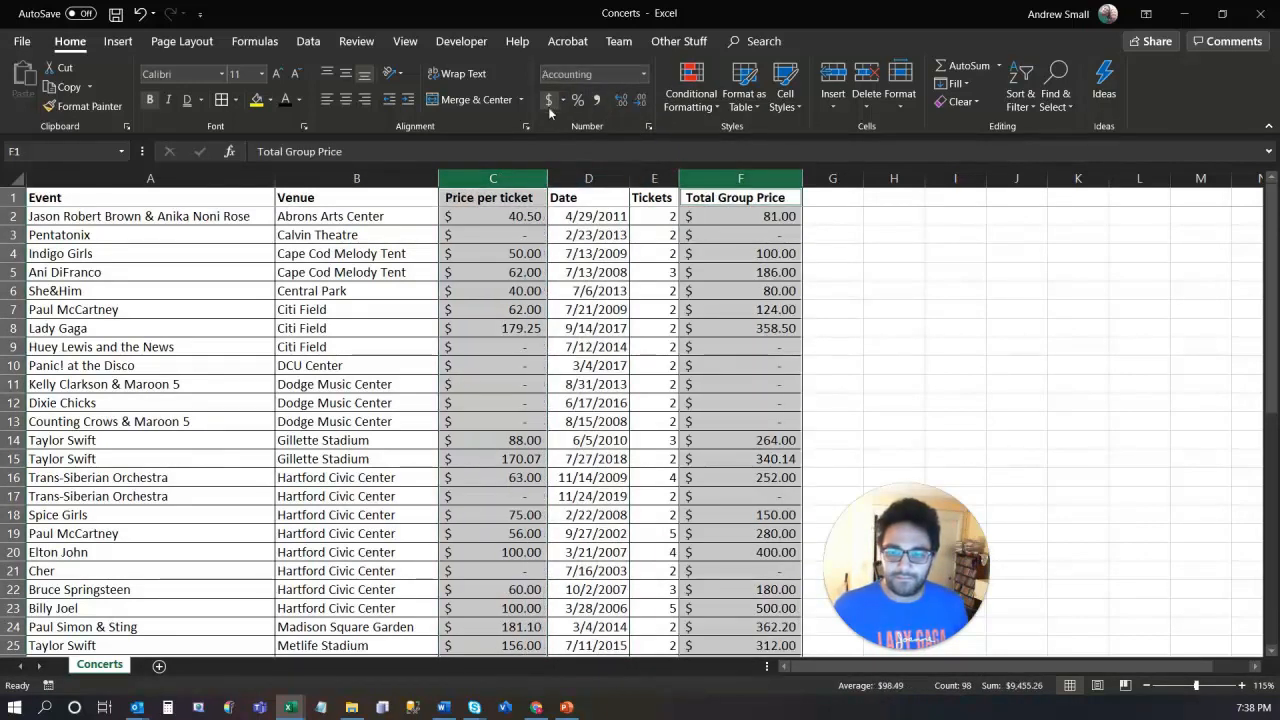
{"action": "left_click", "coordinate": [595, 287]}
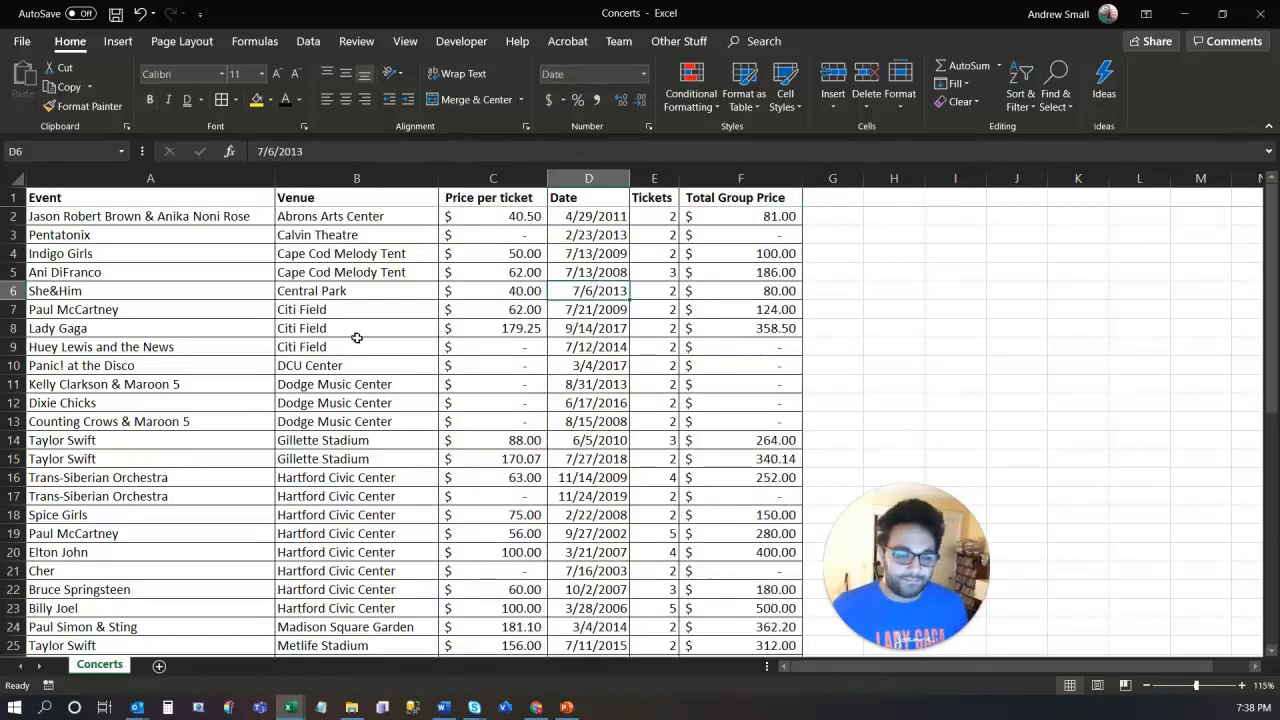
{"action": "scroll", "coordinate": [368, 345], "scroll_direction": "down", "scroll_amount": 2}
{"action": "scroll", "coordinate": [368, 345], "scroll_direction": "down", "scroll_amount": 5}
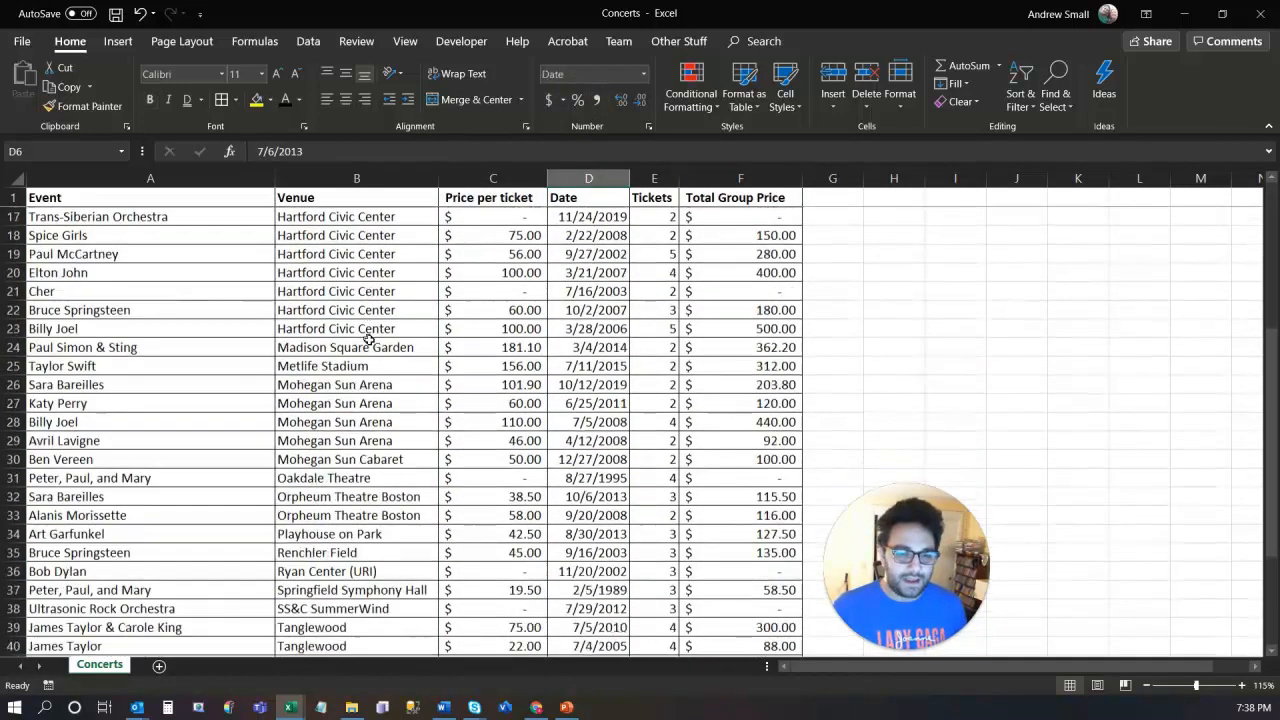
{"action": "scroll", "coordinate": [376, 345], "scroll_direction": "down", "scroll_amount": 3}
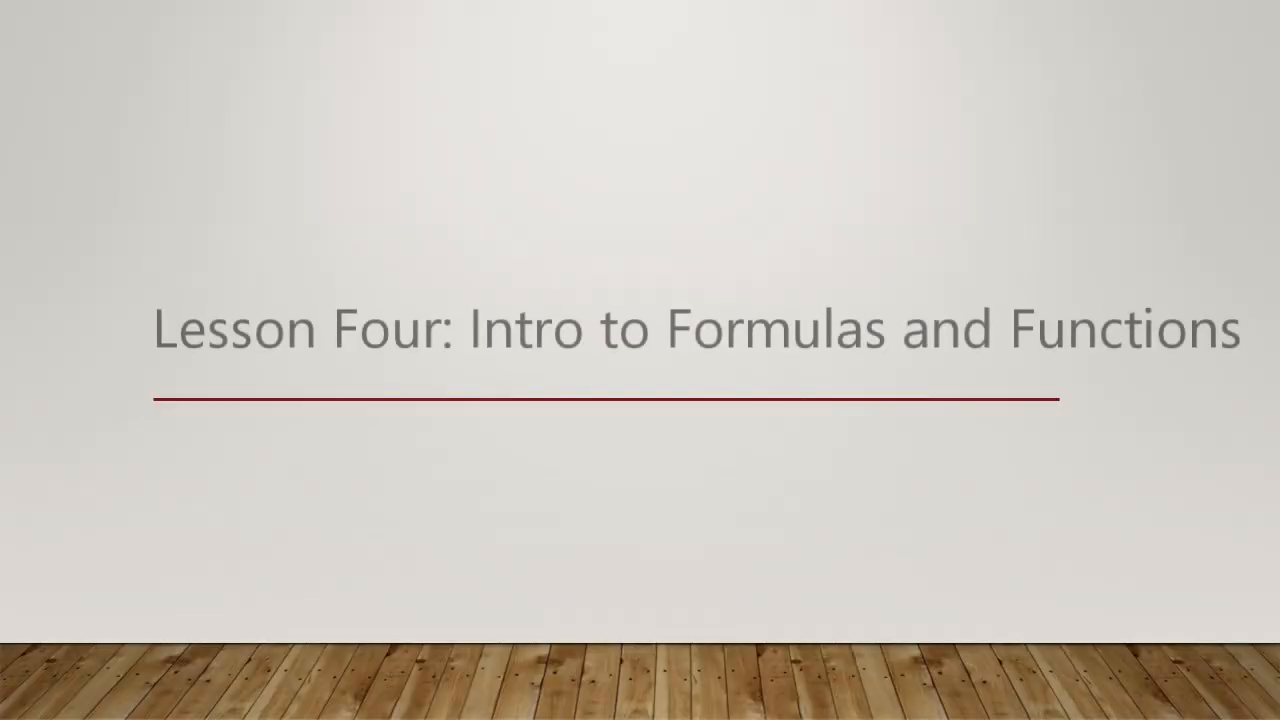